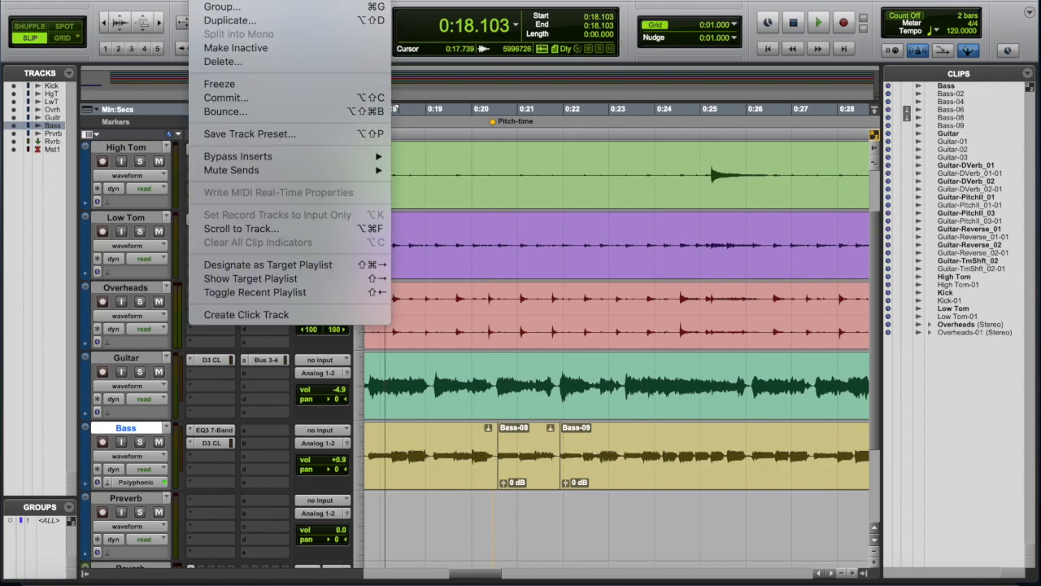
- Duplicate the Bass track once, including its playlists, automation, inserts, sends and group assignments
click(223, 26)
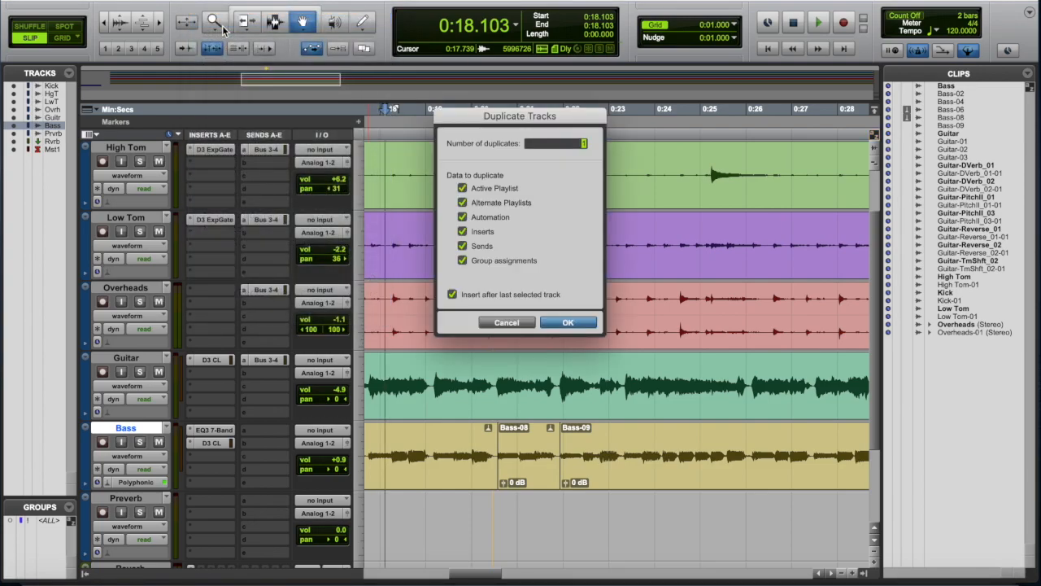
click(575, 324)
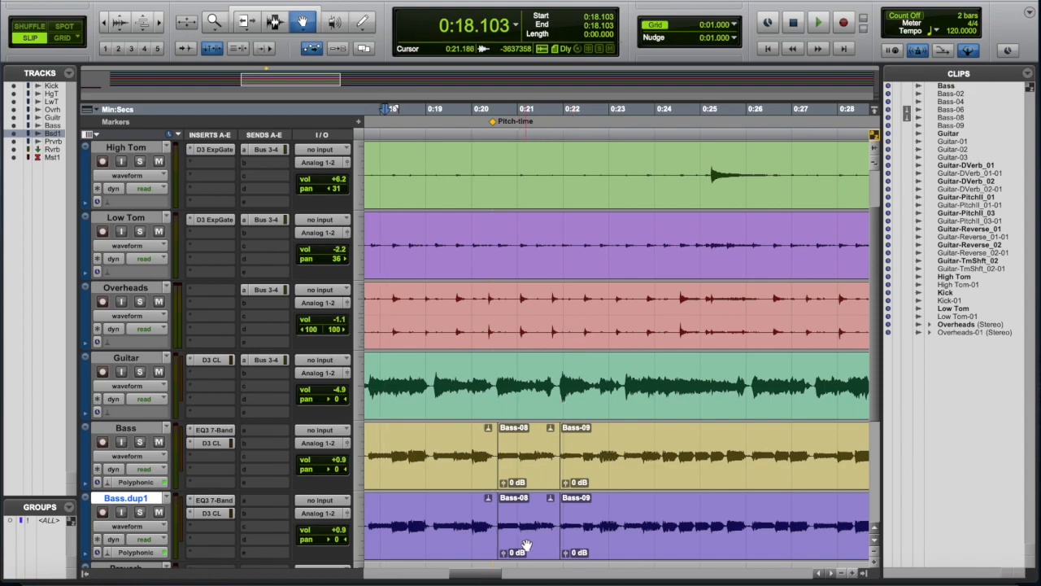
- In the mixer, switch the Bass.dup1 track's automation mode to off and from there to write
key(ctrl+equal)
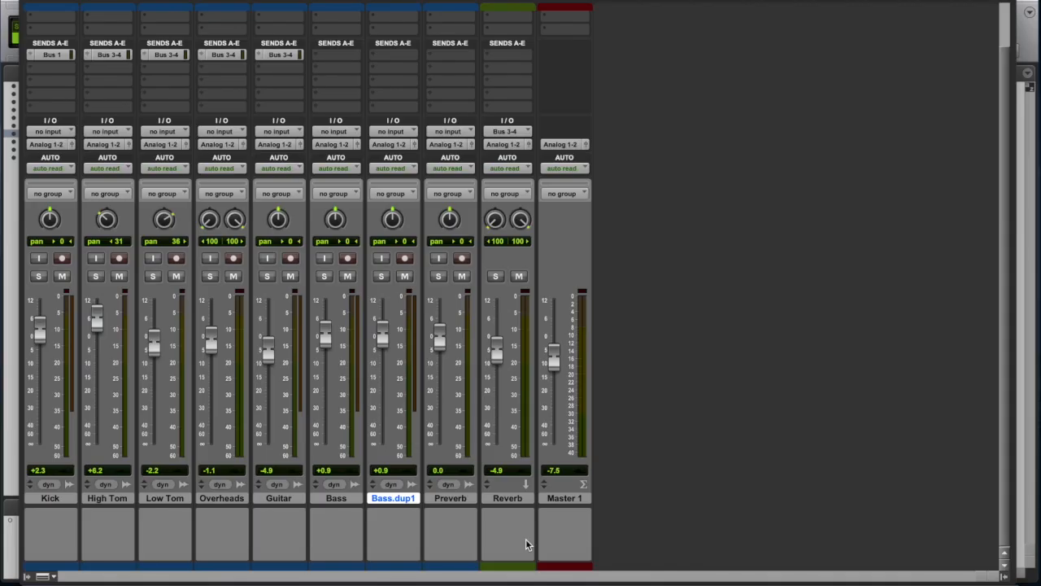
click(400, 169)
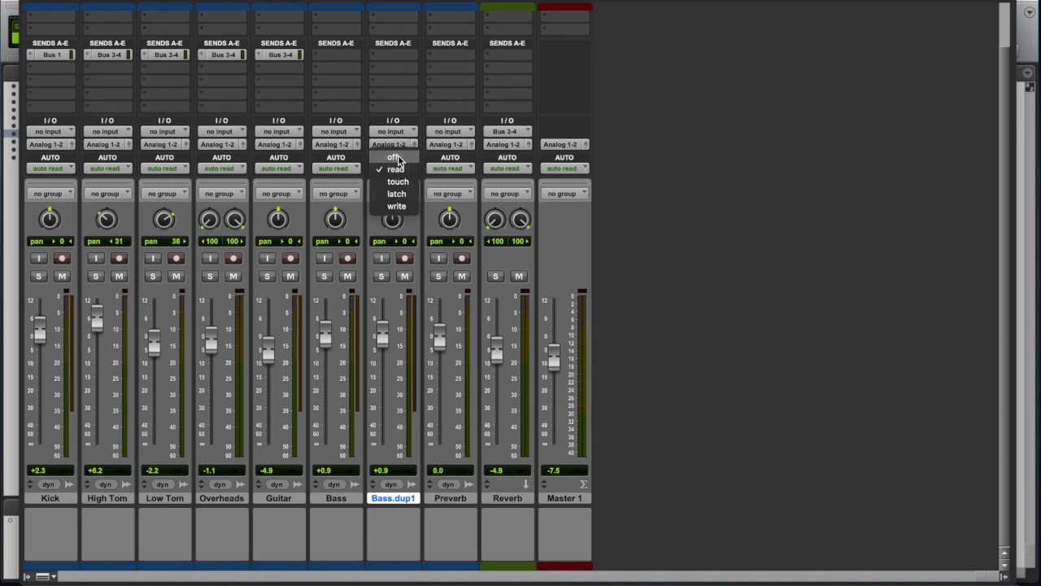
click(399, 159)
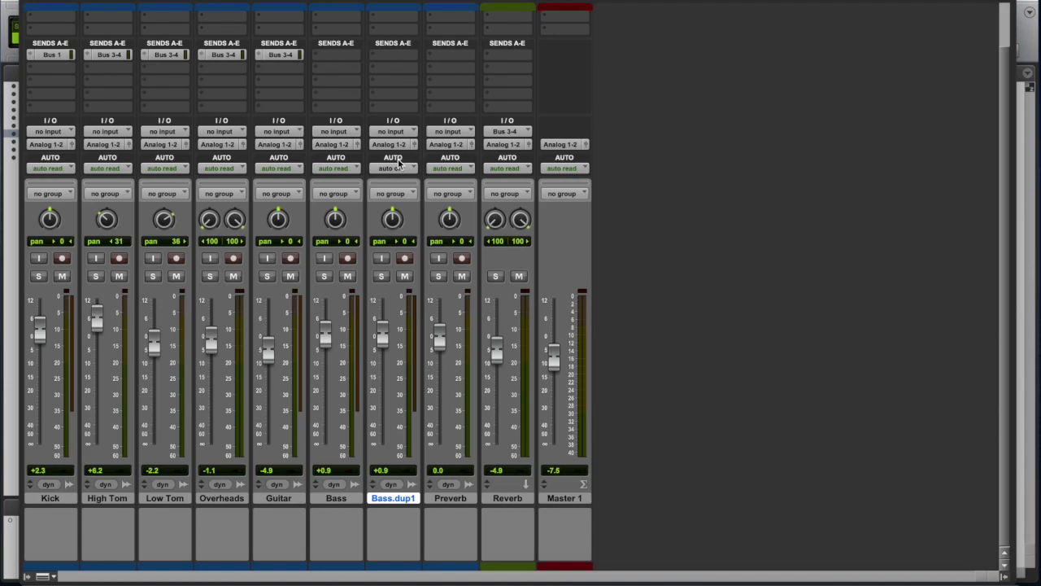
click(398, 169)
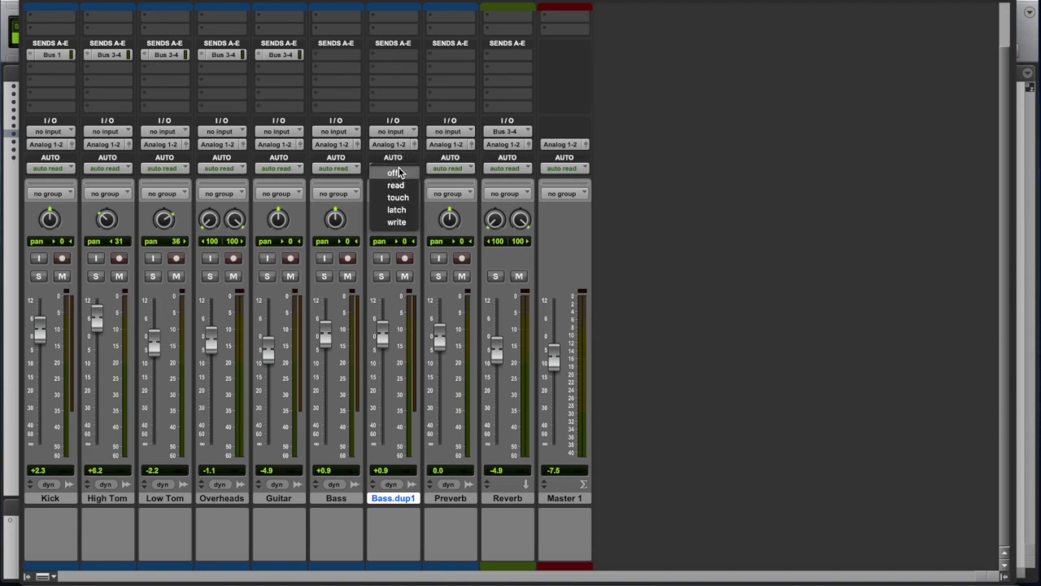
click(409, 223)
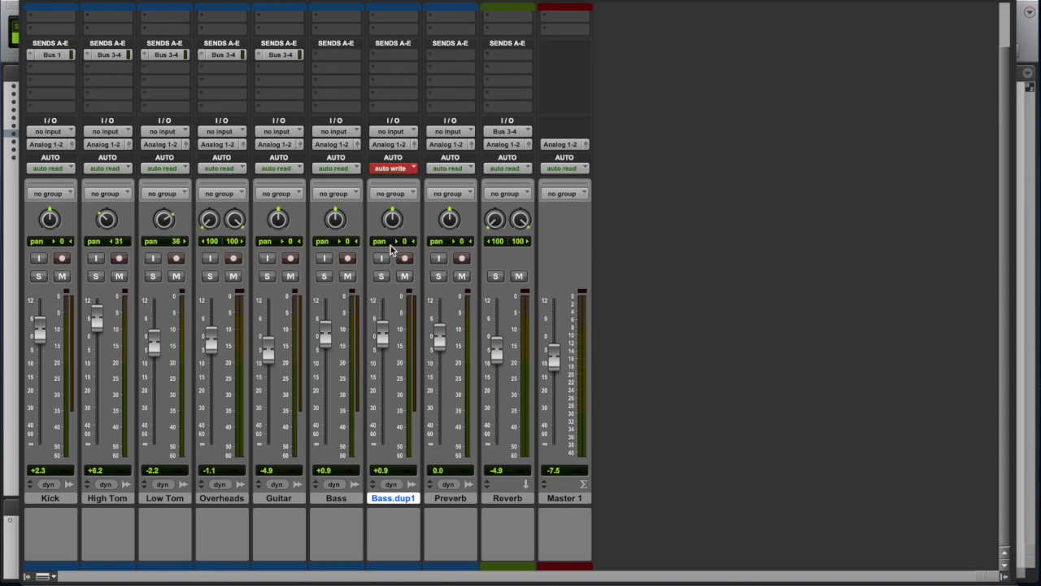
- Record a volume automation pass on Bass.dup1 in write mode, lowering the fader to about -20 dB during playback before stopping
click(384, 337)
key(space)
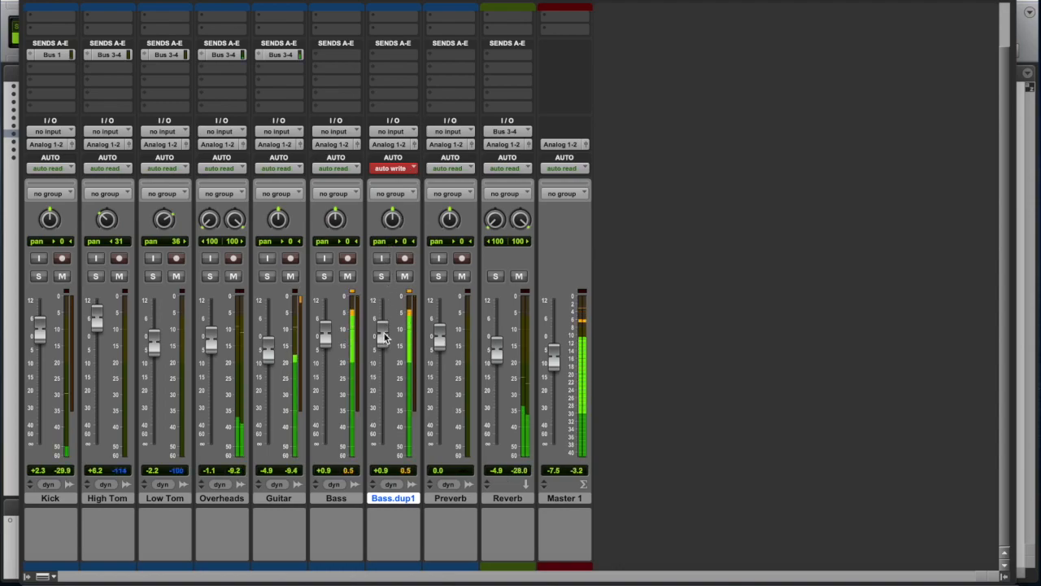
drag(384, 335, 391, 395)
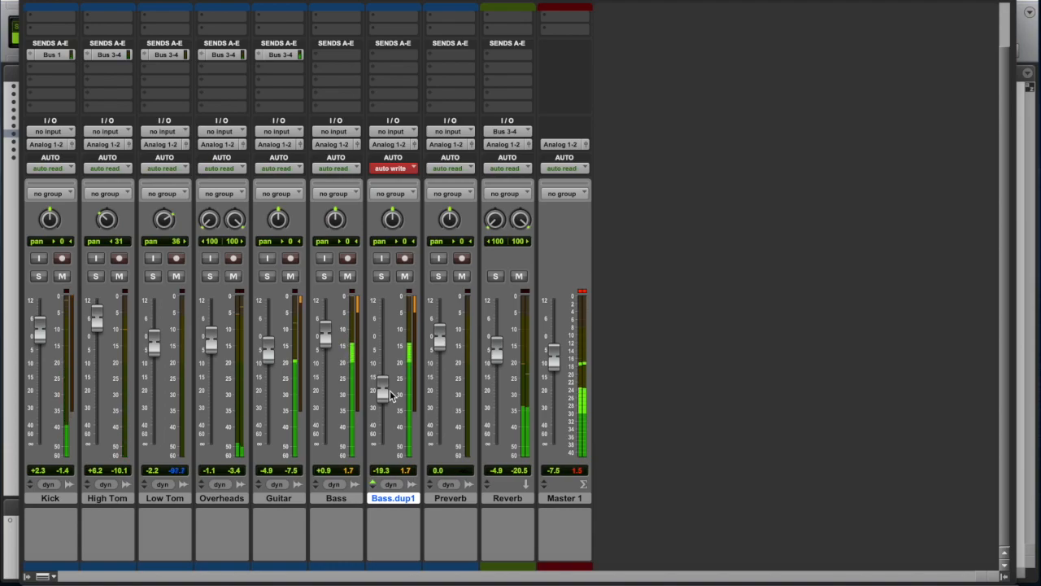
mouse_move(384, 392)
mouse_down()
mouse_move(383, 353)
mouse_move(380, 396)
mouse_up()
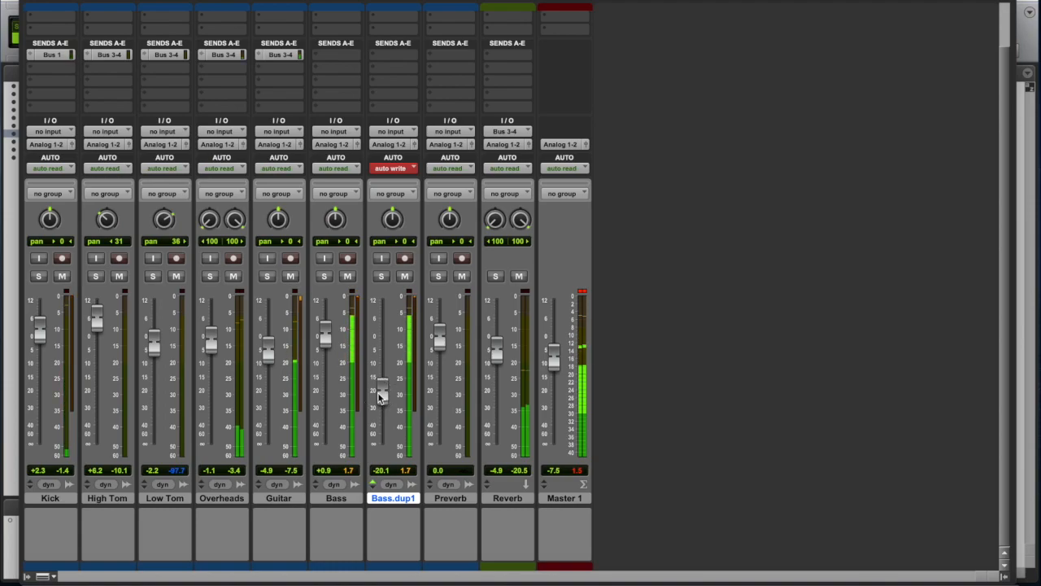
key(space)
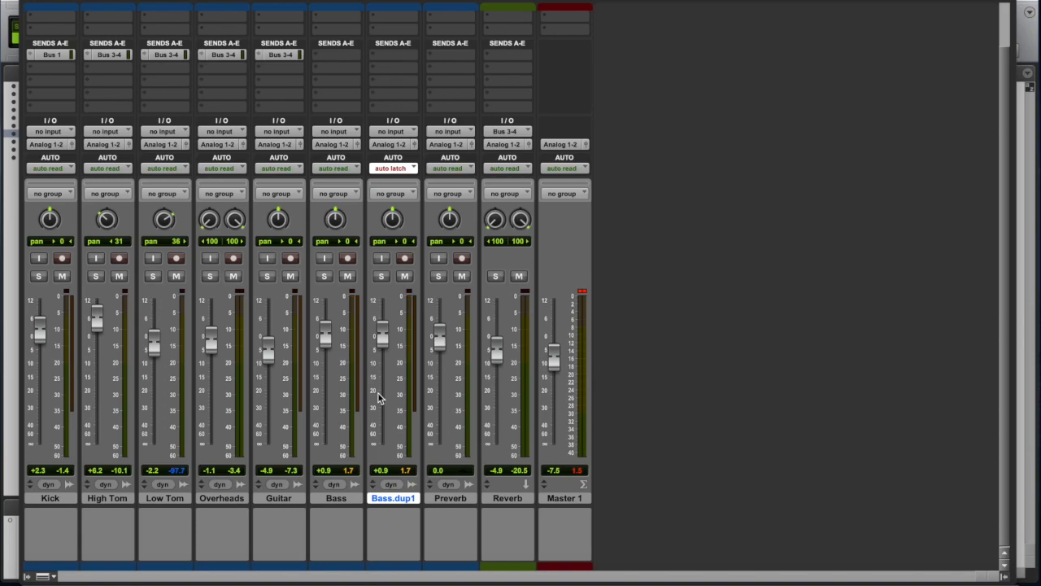
key(space)
- Set Bass.dup1 to touch automation and record a pass that pulls its volume fader down during playback
click(404, 168)
click(398, 157)
key(space)
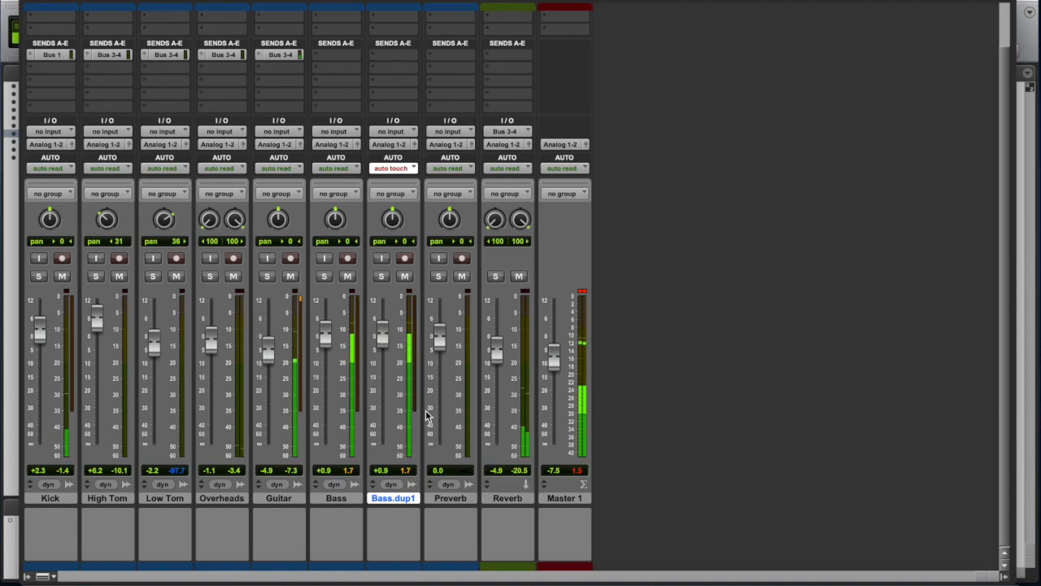
drag(381, 334, 383, 400)
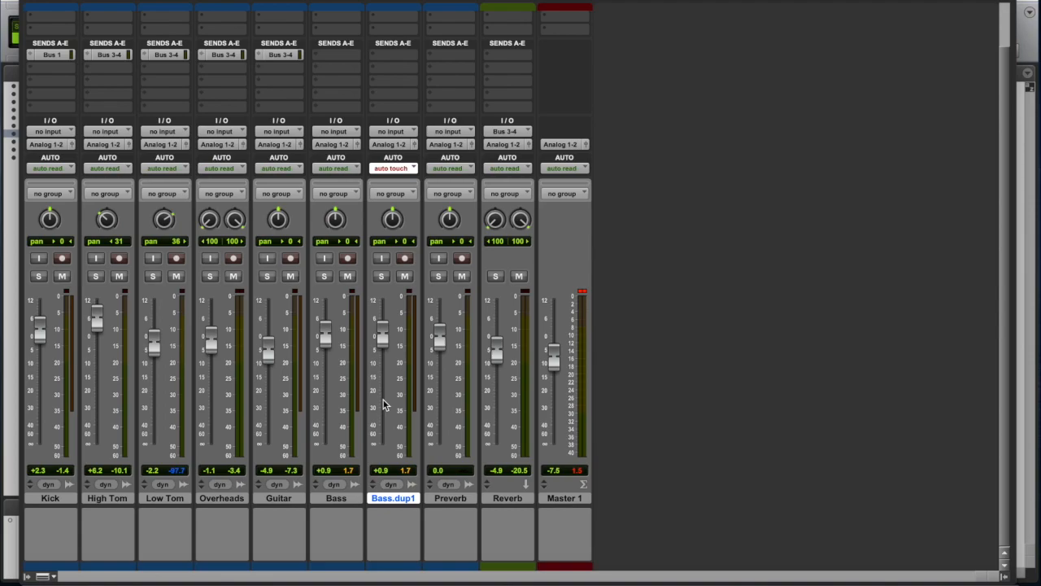
- Set Bass.dup1 to latch automation and record fader moves down to about -20.6 dB during playback before stopping
click(401, 174)
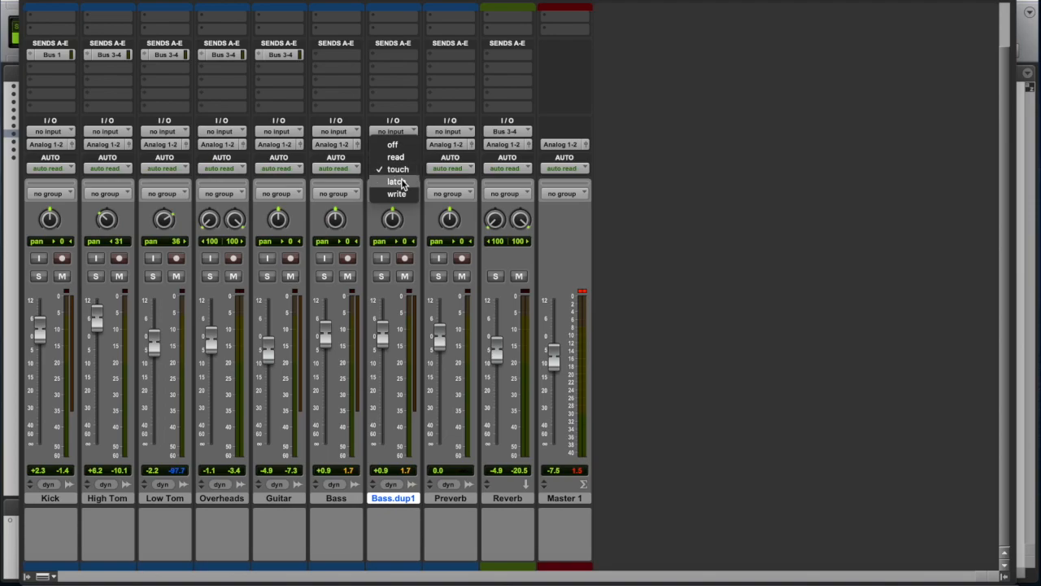
click(401, 183)
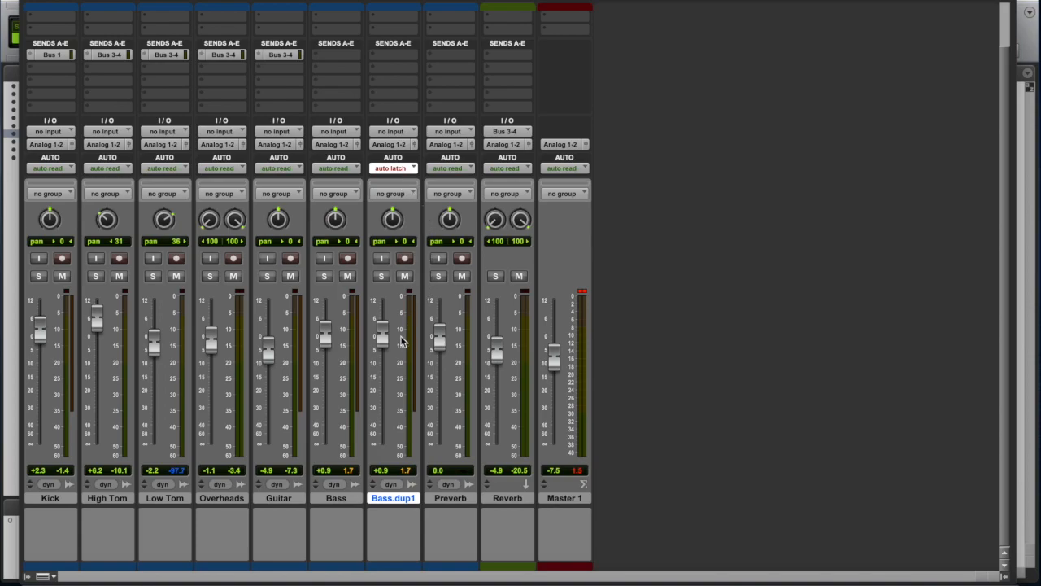
key(space)
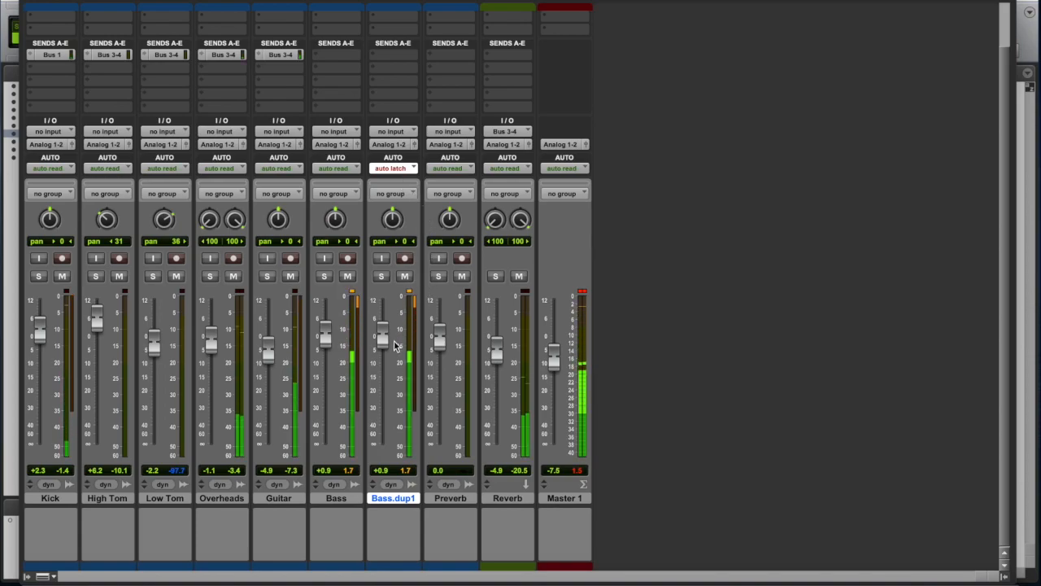
drag(393, 439, 390, 366)
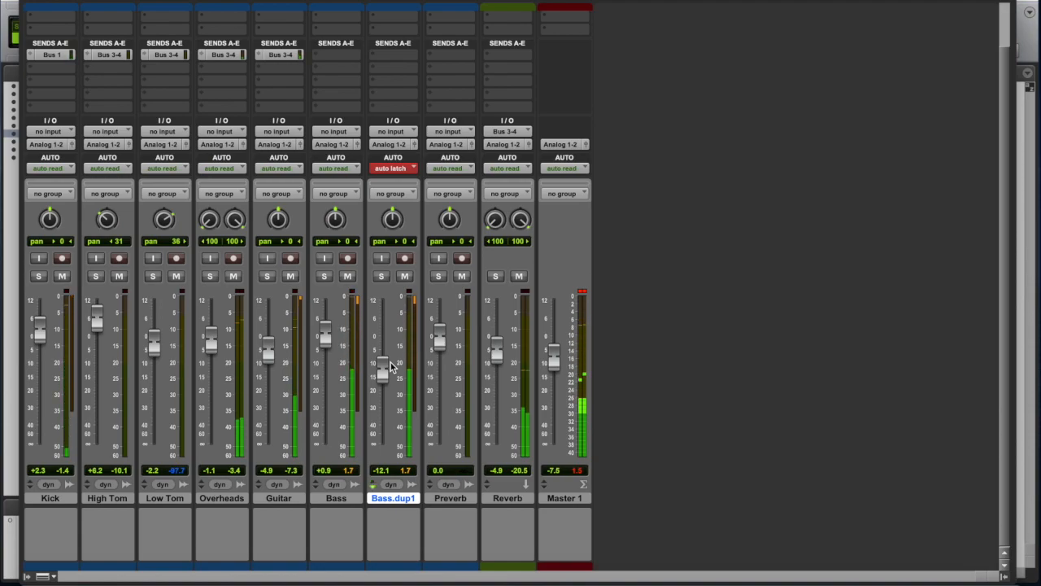
drag(385, 372, 387, 395)
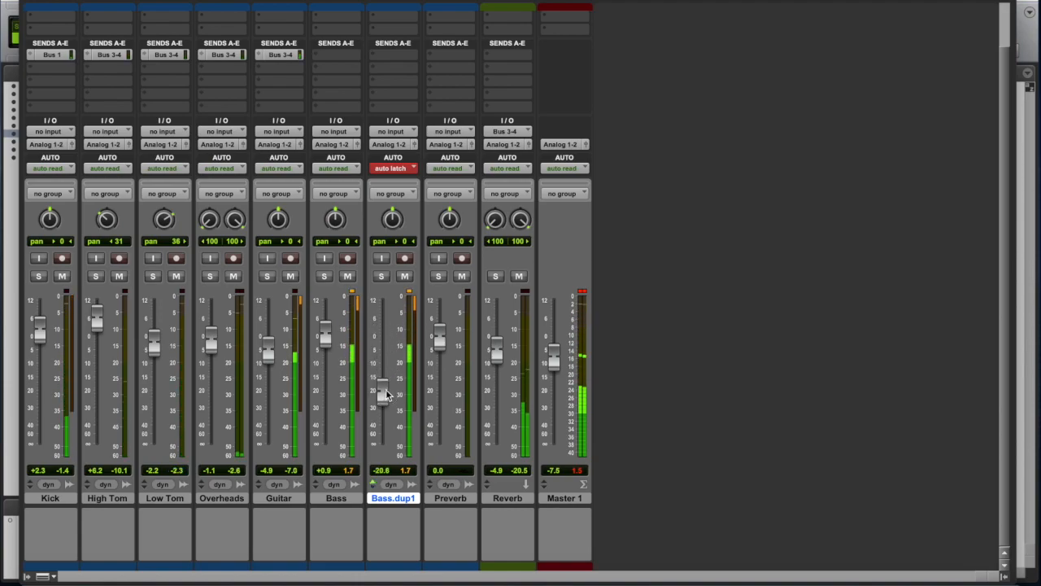
key(space)
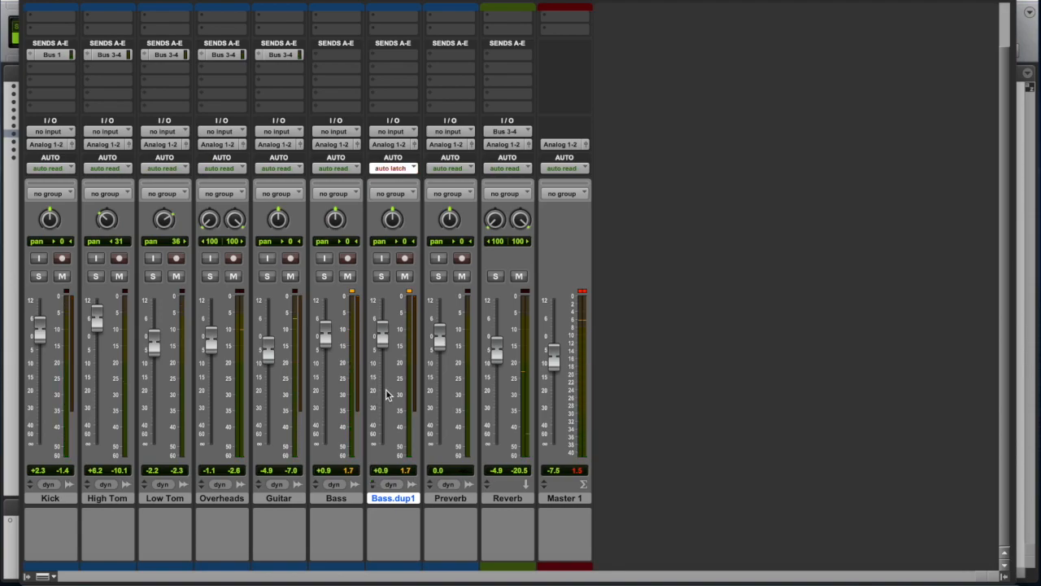
key(space)
- Return to the Edit window and display the volume automation lane on the Bass.dup1 track
key(super+equal)
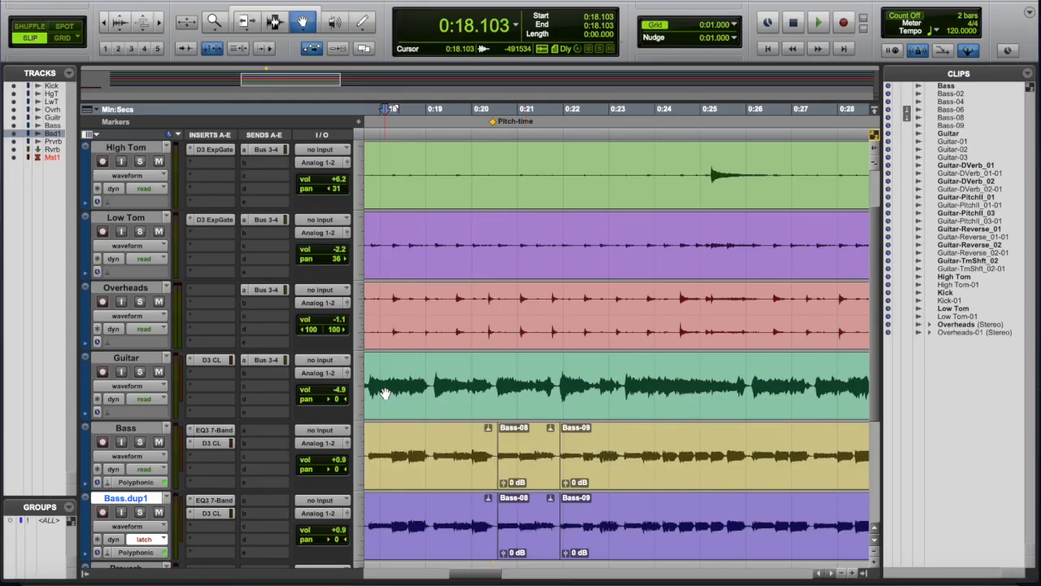
scroll(386, 407, down, 2)
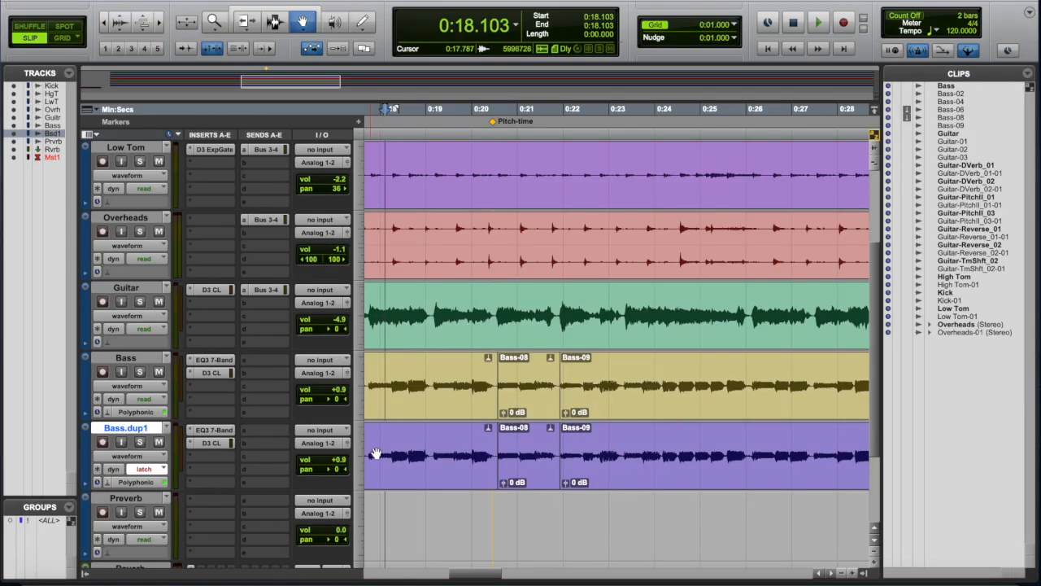
click(147, 458)
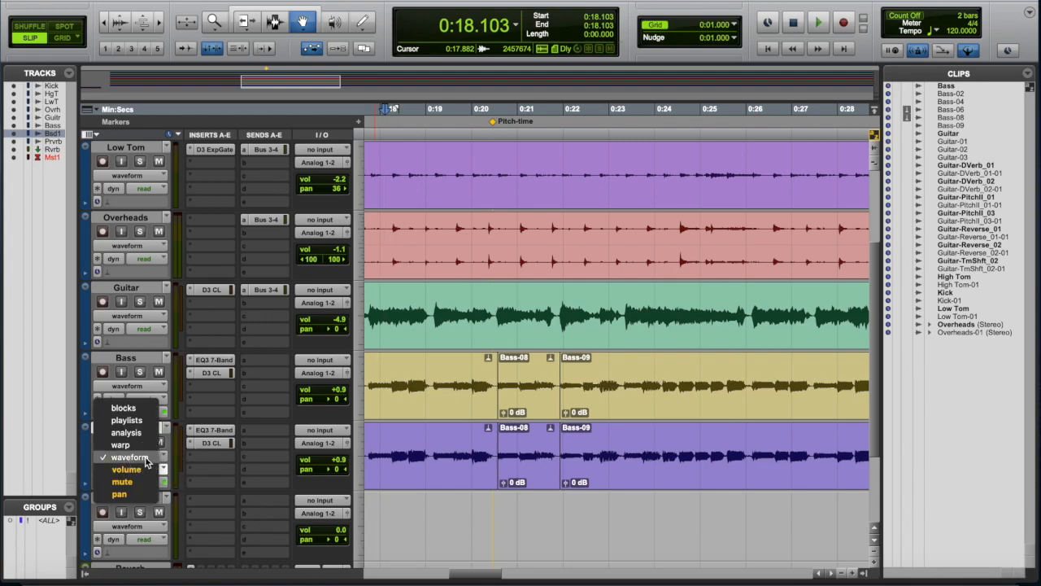
click(142, 469)
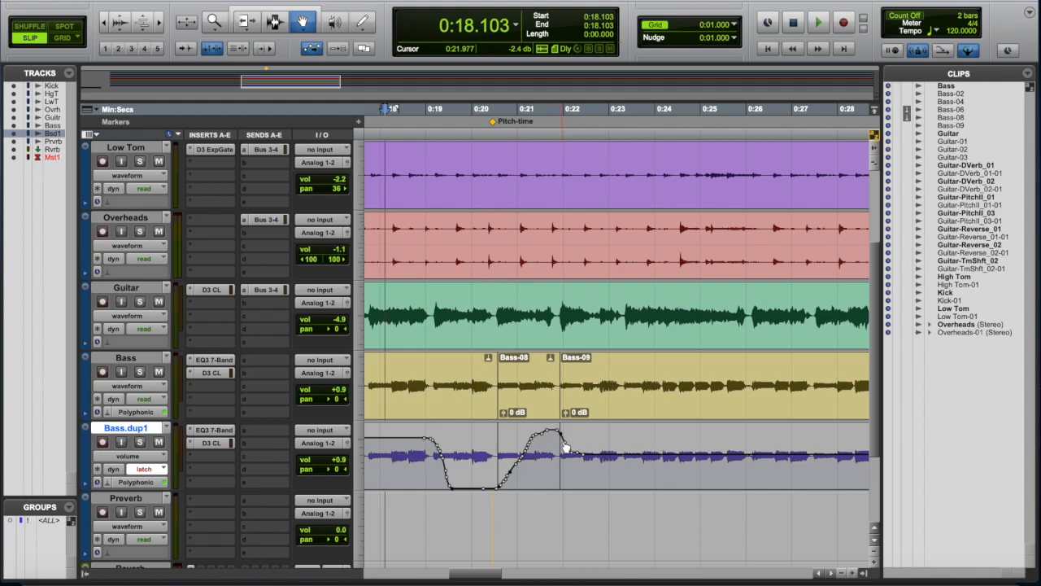
- Reshape the falling part of Bass.dup1's volume curve between about 0:19.2 and 0:19.4 by moving and adding breakpoints
key(super+bracketright)
key(super+bracketright)
key(super+bracketright)
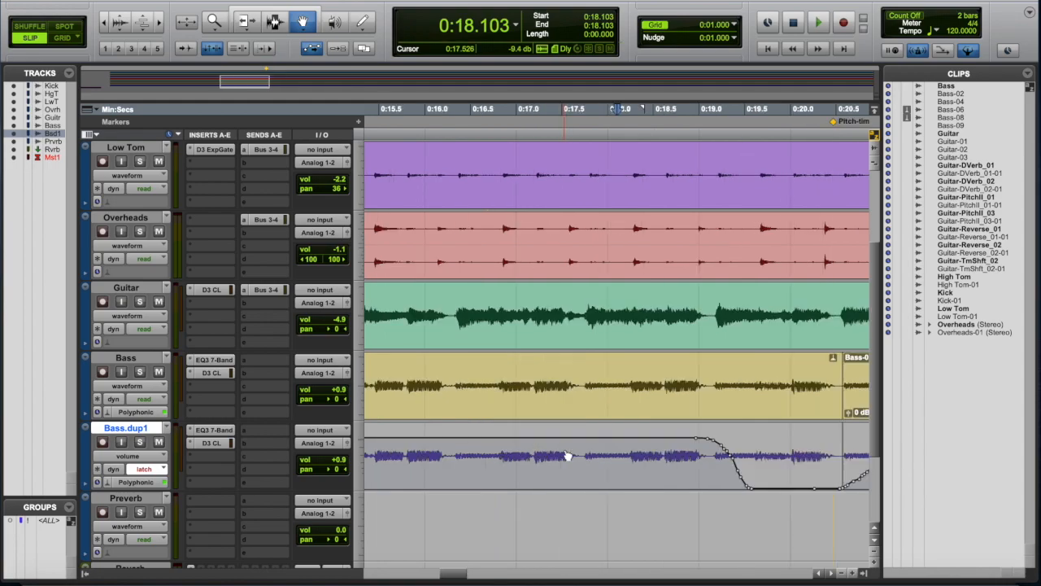
scroll(568, 456, right, 10)
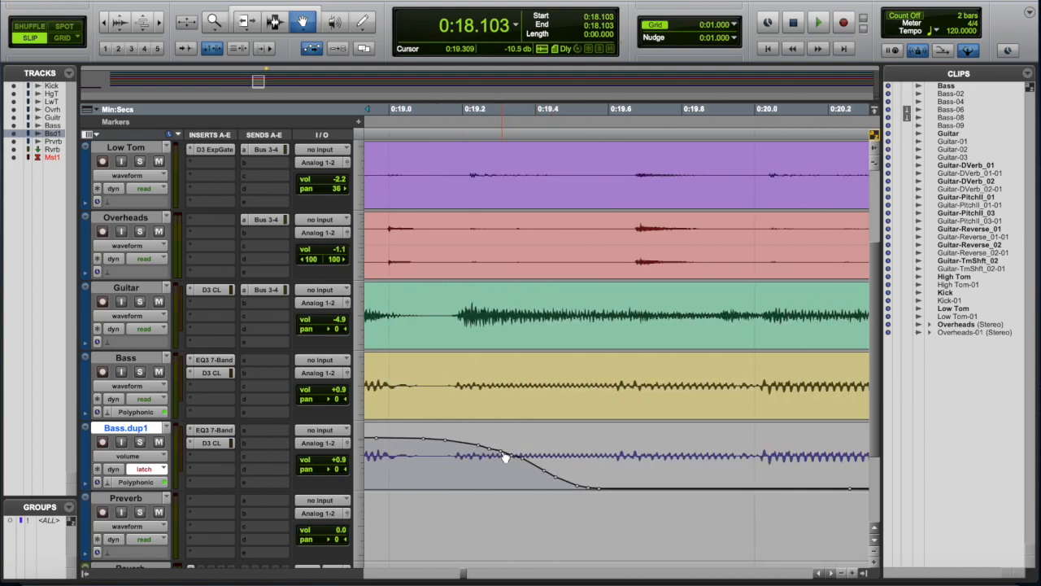
drag(502, 453, 522, 445)
mouse_move(546, 477)
mouse_down()
mouse_move(551, 497)
mouse_move(539, 493)
mouse_up()
alt+click(480, 445)
click(461, 443)
click(474, 446)
- Add three breakpoints to the flat volume section between 0:19.8 and 0:20.0, raising the last one into a peak
click(674, 489)
click(713, 488)
drag(741, 489, 740, 448)
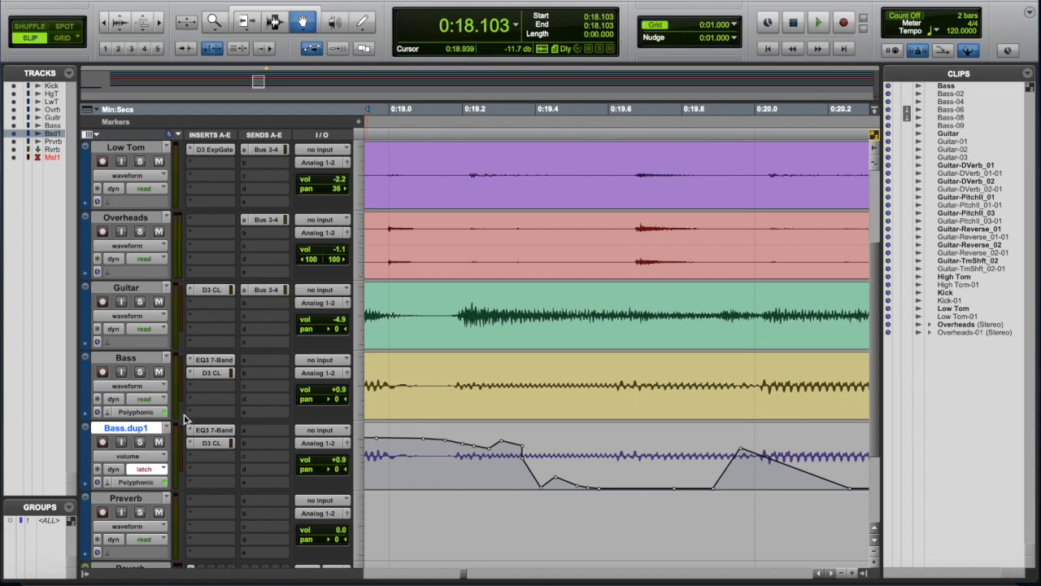
- Display the mute automation lane on Bass.dup1 and keep its automation mode on latch
click(141, 457)
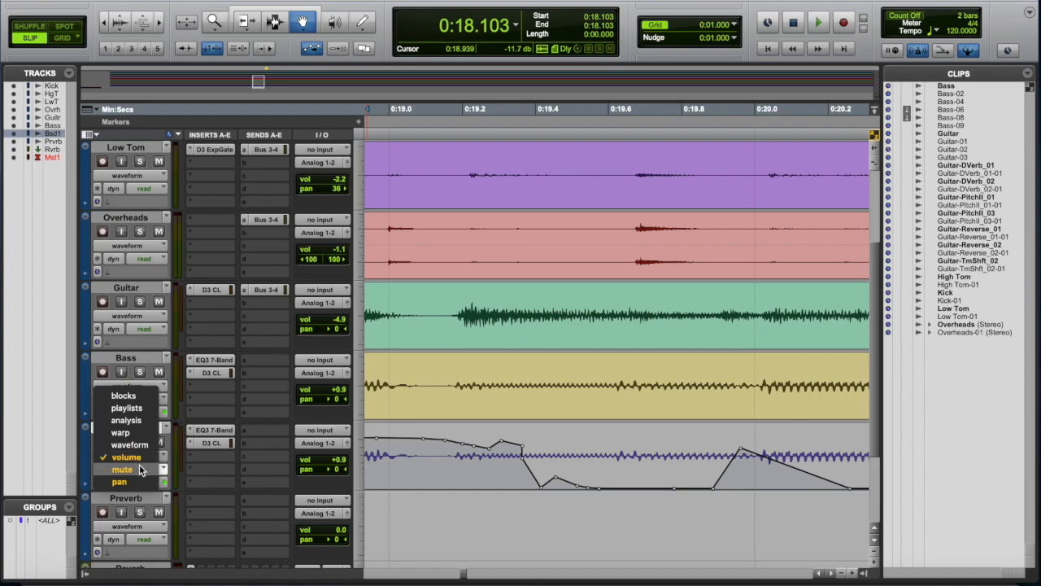
click(140, 470)
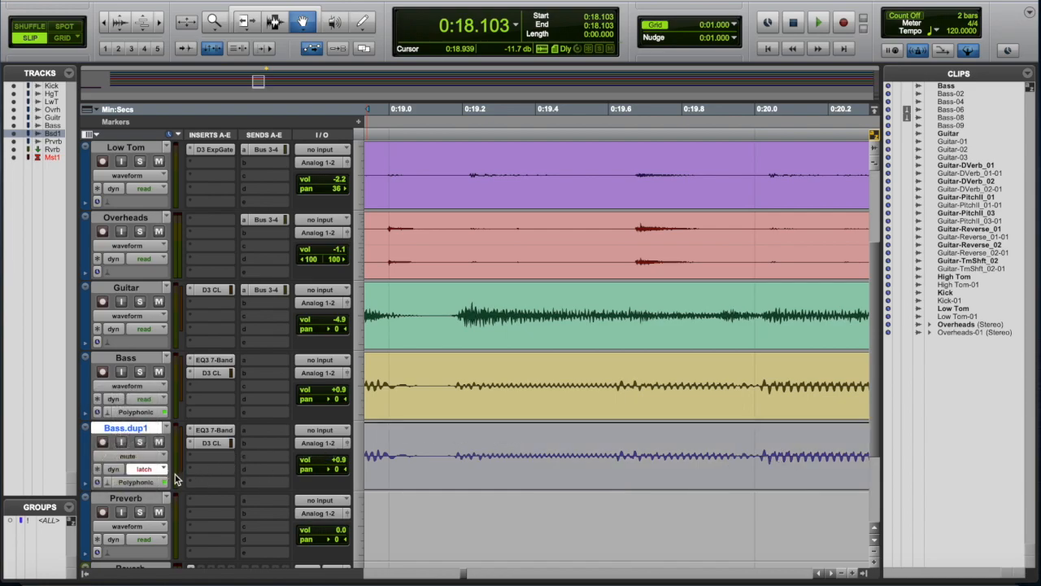
click(151, 470)
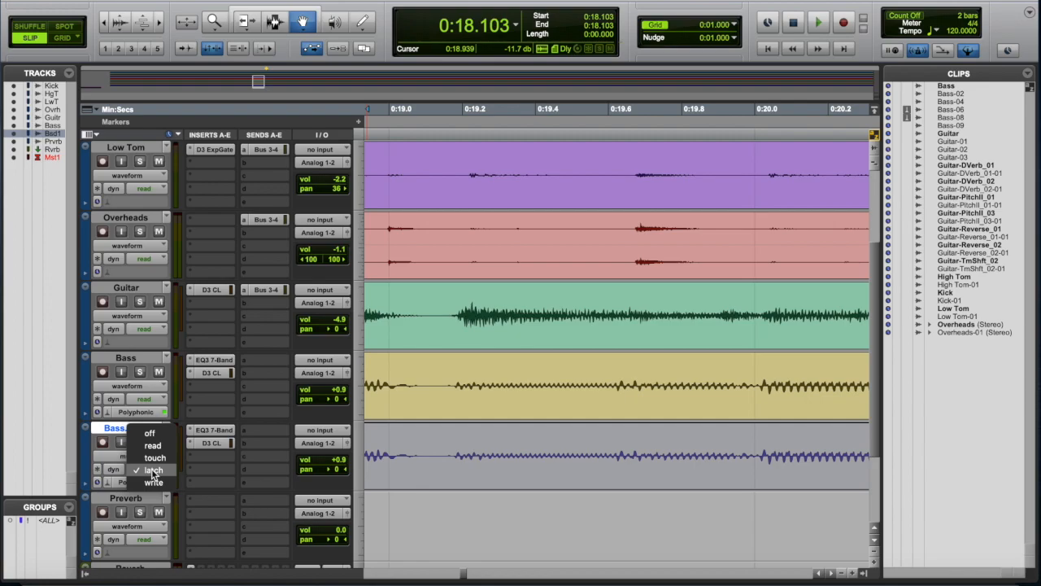
click(152, 472)
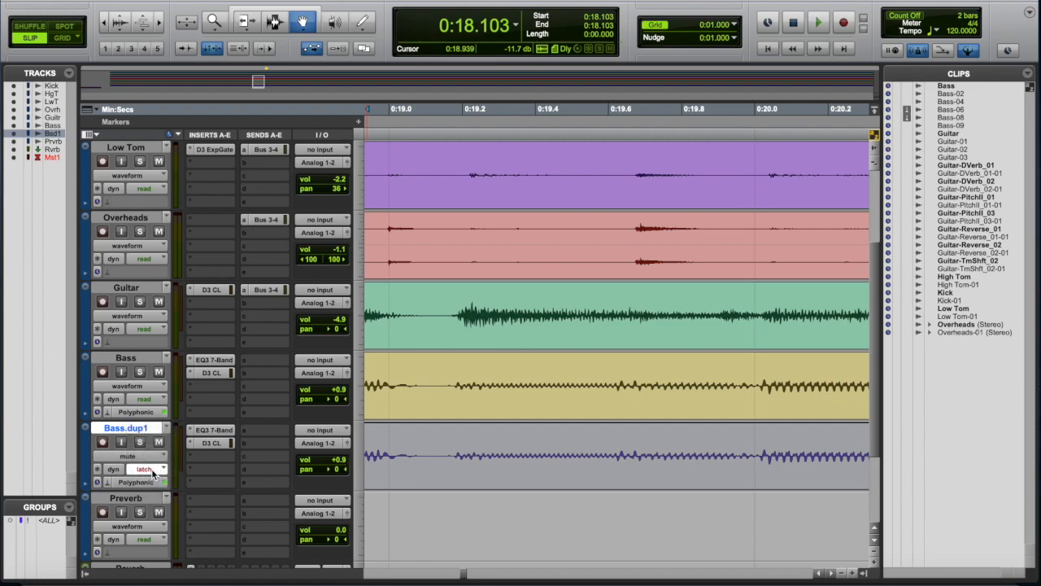
- Set the playback start at about 0:15.3 and keep Bass.dup1's automation mode on latch
key(super+bracketleft)
key(super+bracketleft)
key(super+bracketleft)
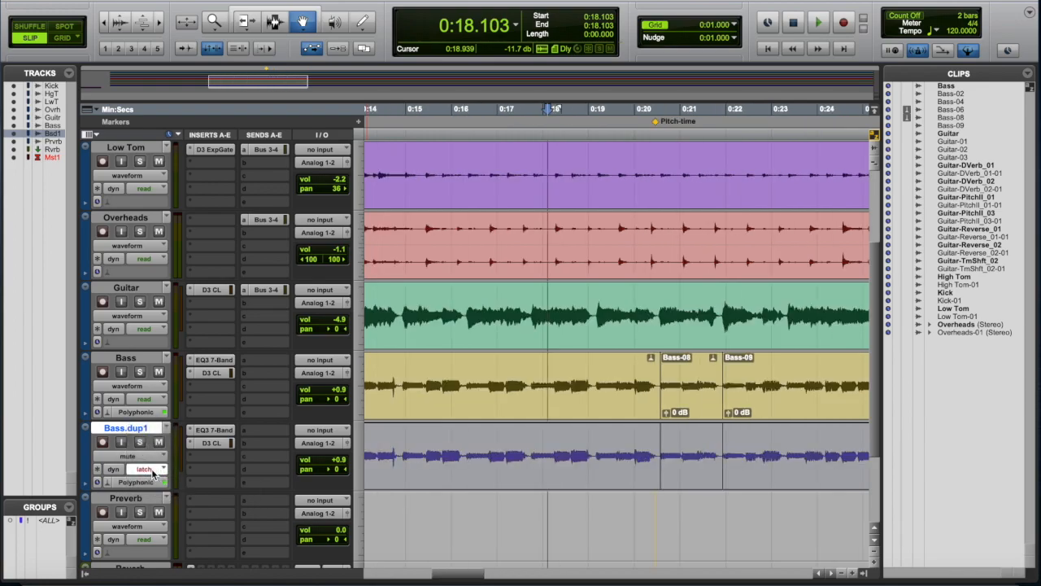
click(420, 110)
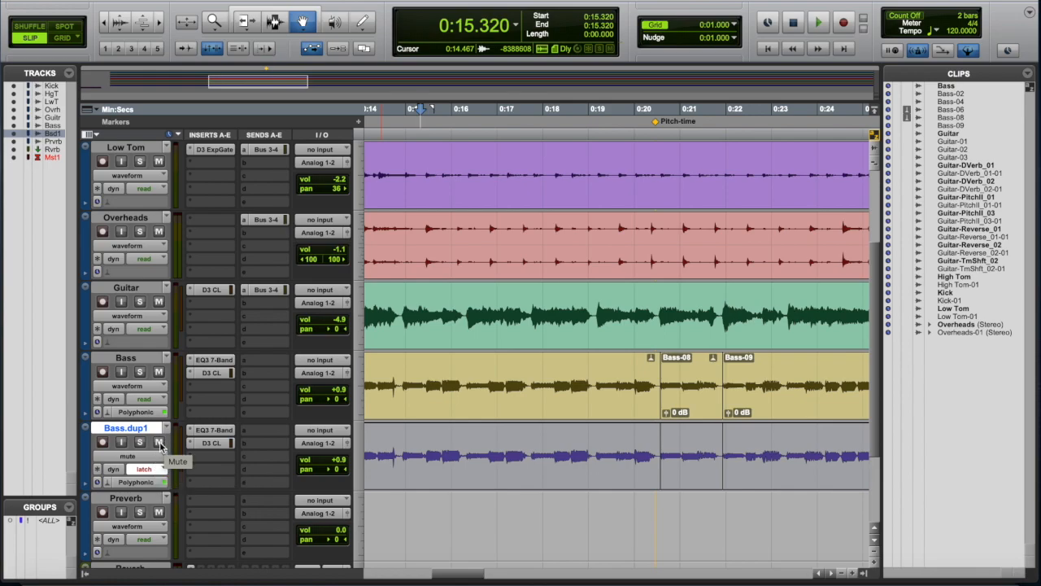
click(153, 470)
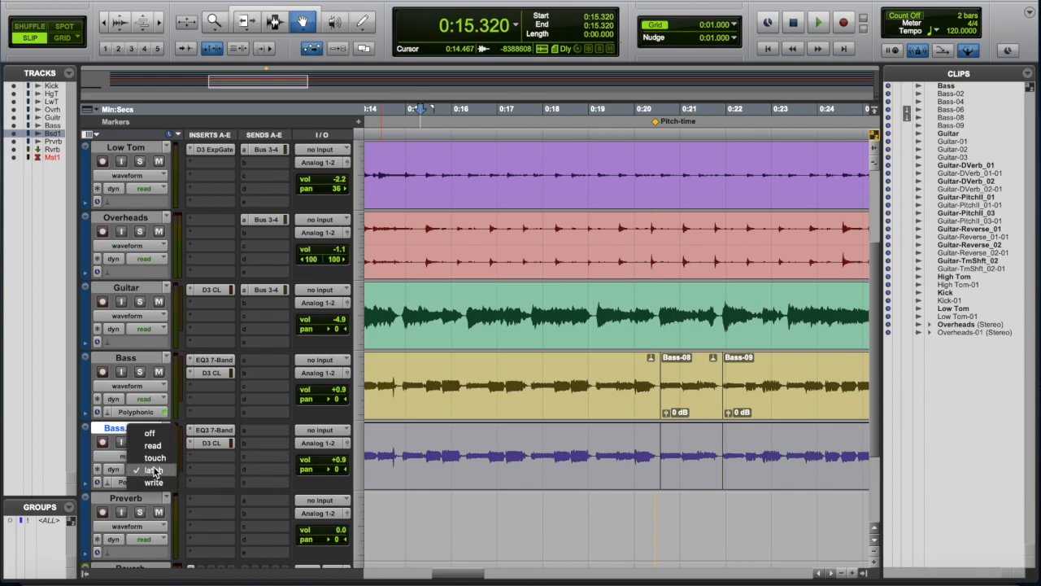
click(153, 470)
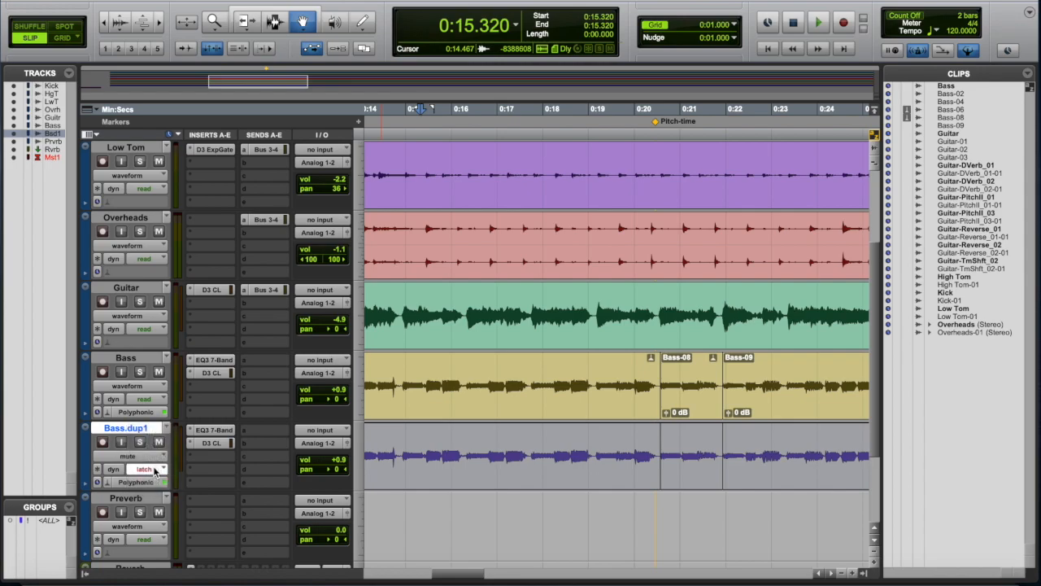
- Record mute automation on Bass.dup1 during playback, muting and unmuting it three times between about 0:17.5 and 0:24.7
key(space)
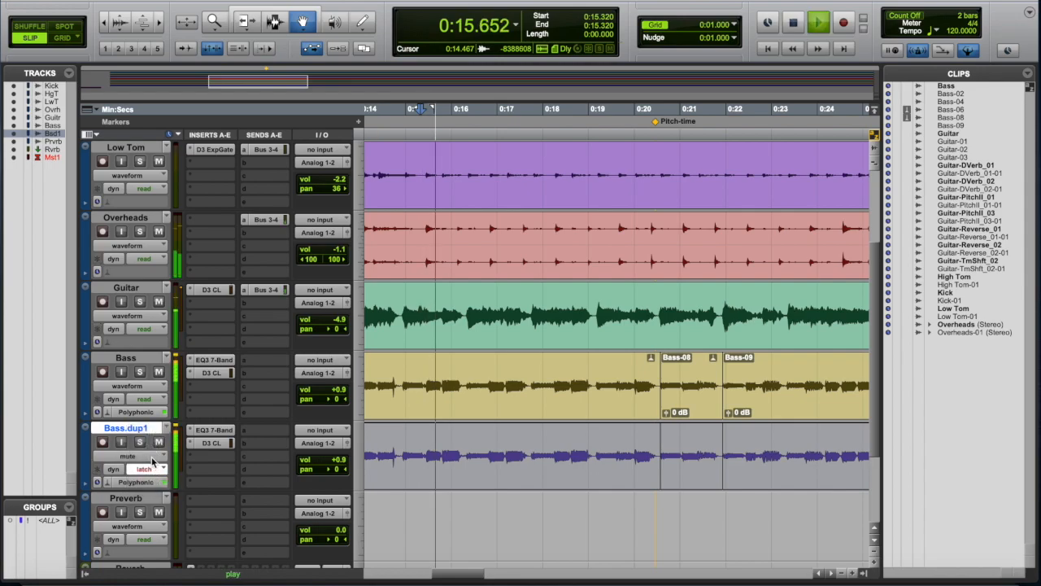
click(159, 443)
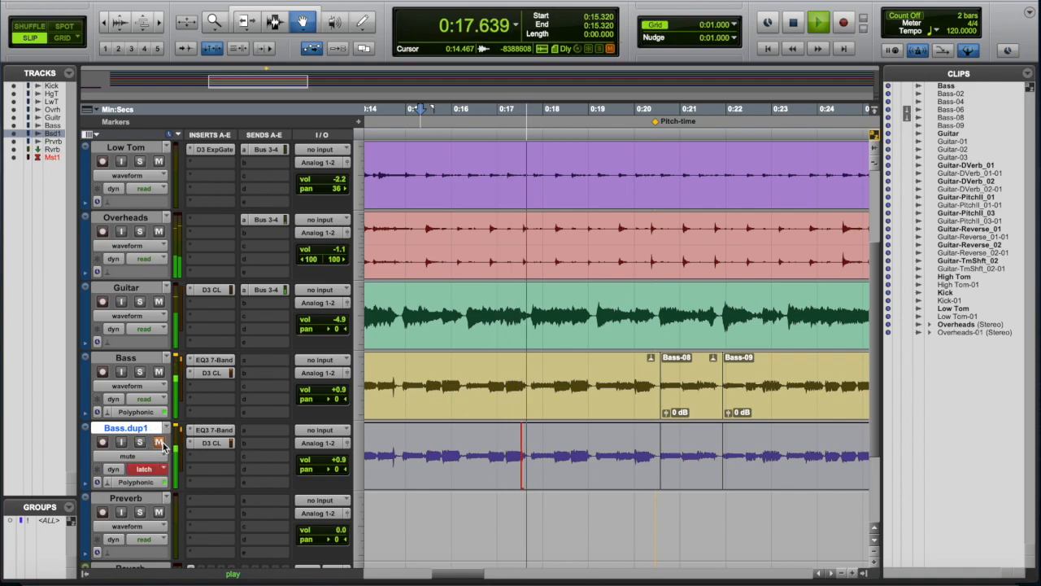
click(160, 443)
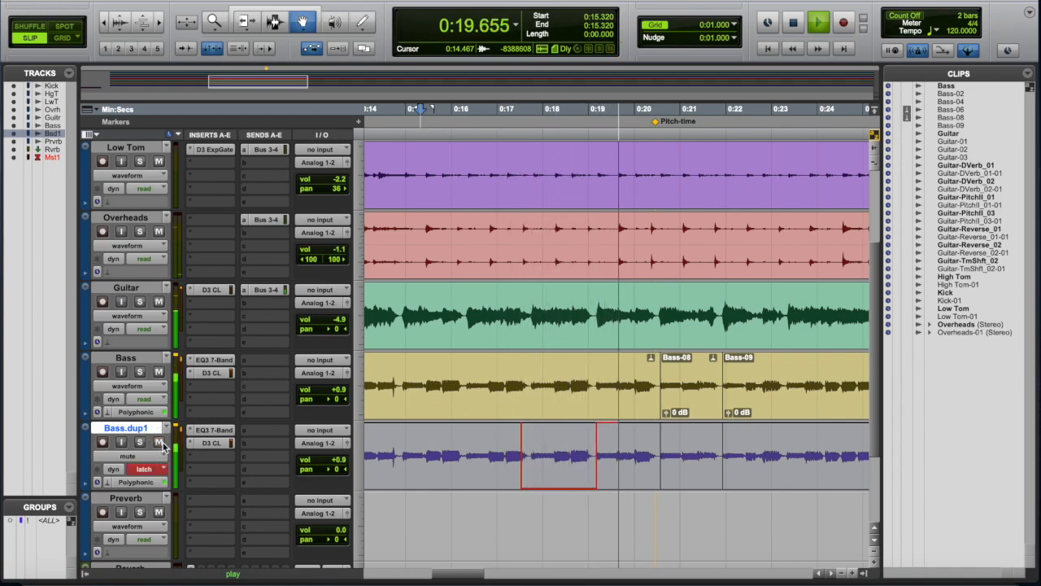
click(159, 442)
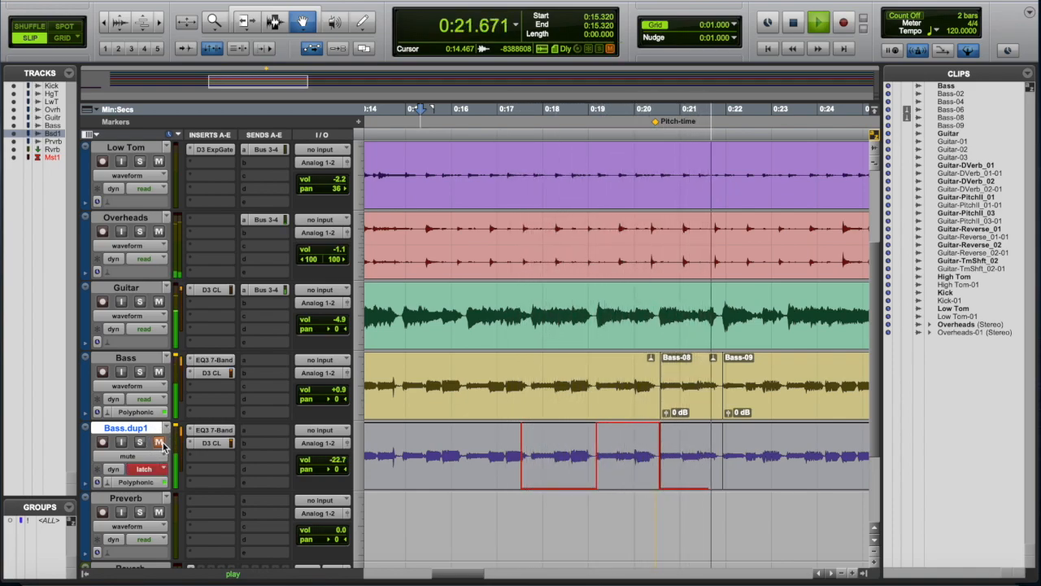
click(159, 442)
click(160, 443)
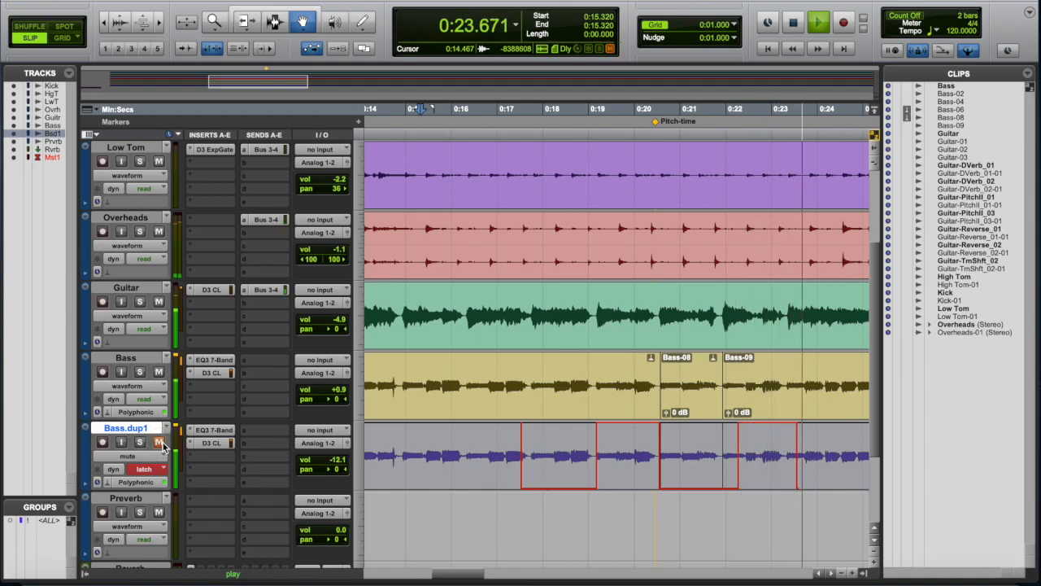
click(160, 442)
key(space)
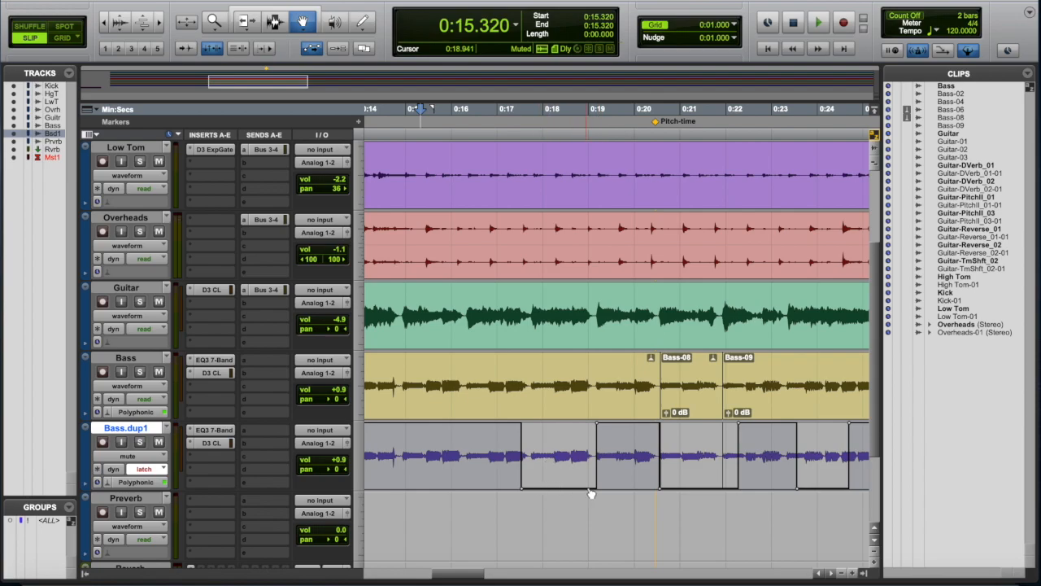
- Play back Bass.dup1's mute automation from about 0:15.8, checking it in the Edit and Mix windows
click(443, 136)
key(space)
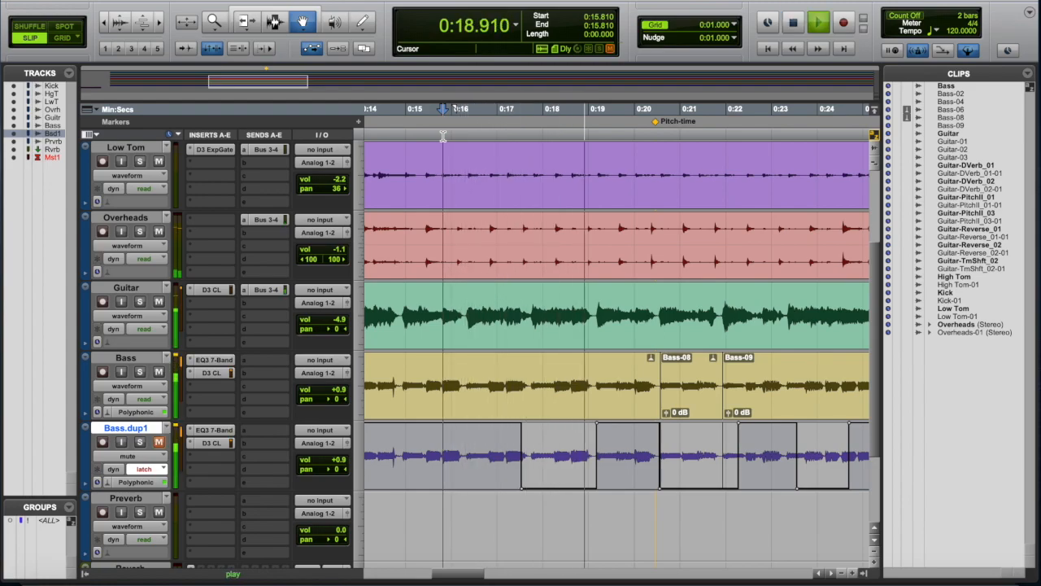
key(ctrl+equal)
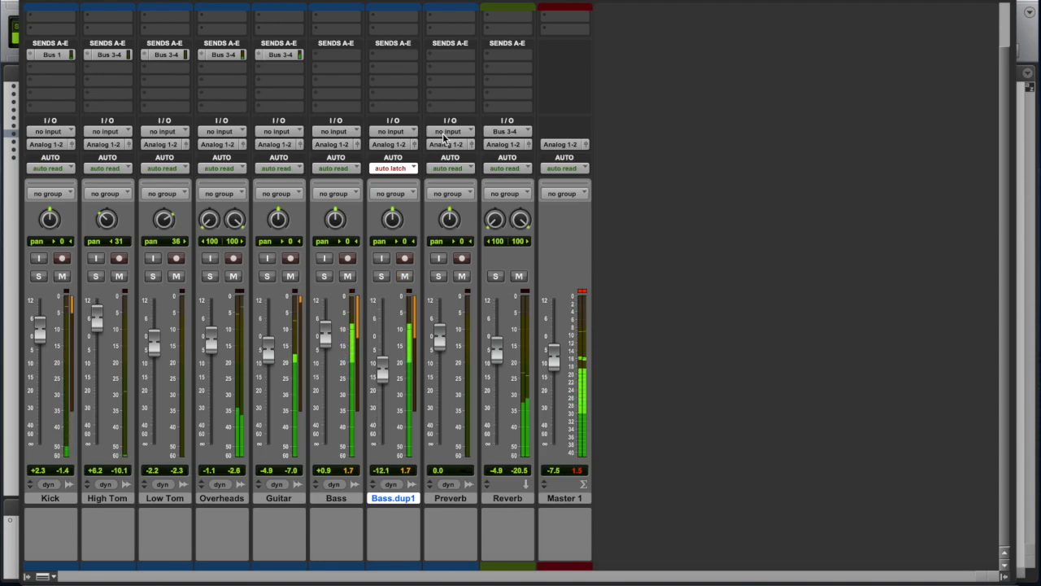
key(ctrl+equal)
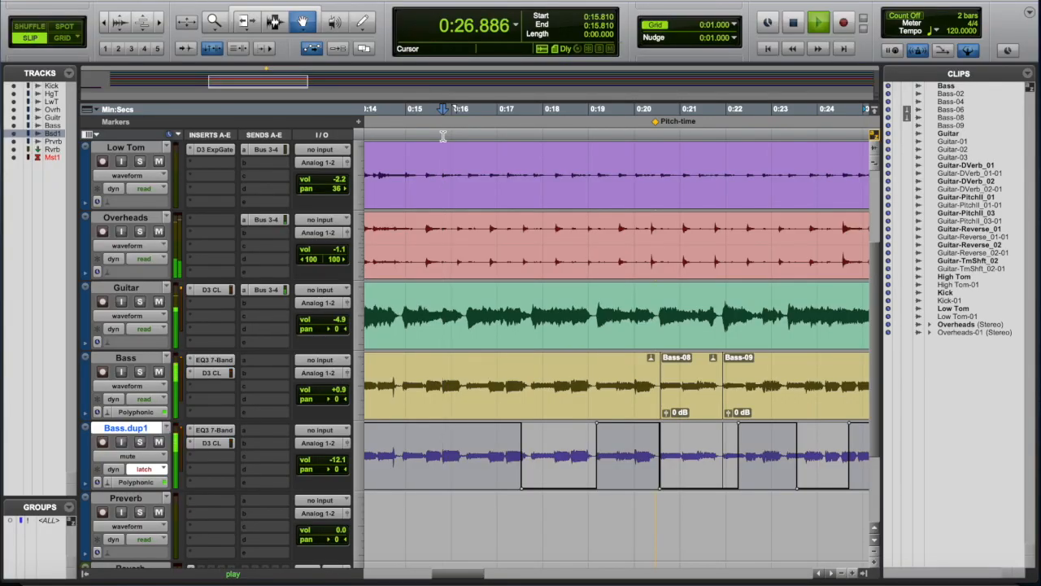
key(space)
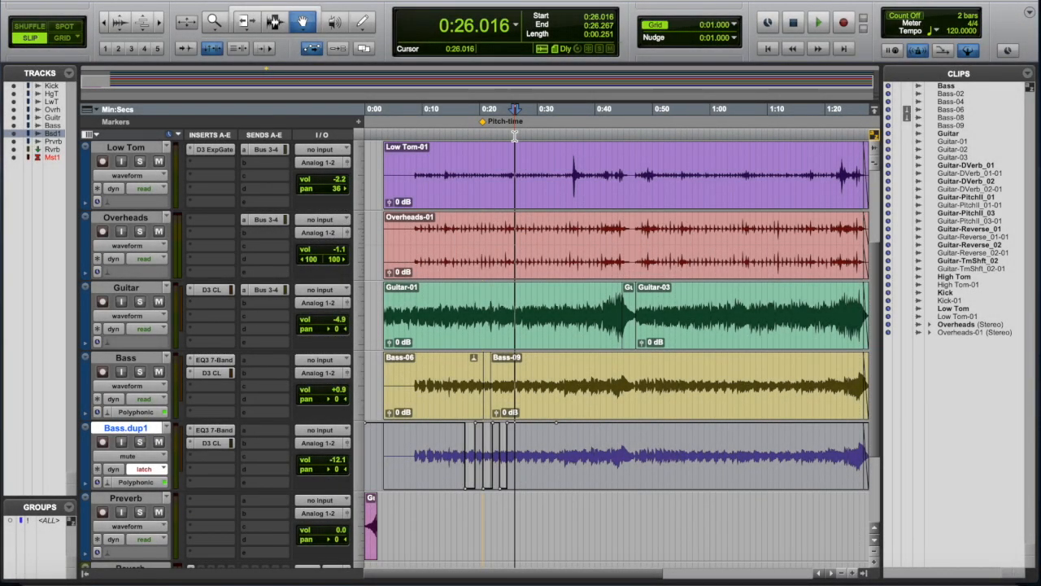
- Display Bass.dup1's pan automation lane and add breakpoints swinging the pan alternately hard left and hard right between about 0:37 and 1:03
click(125, 456)
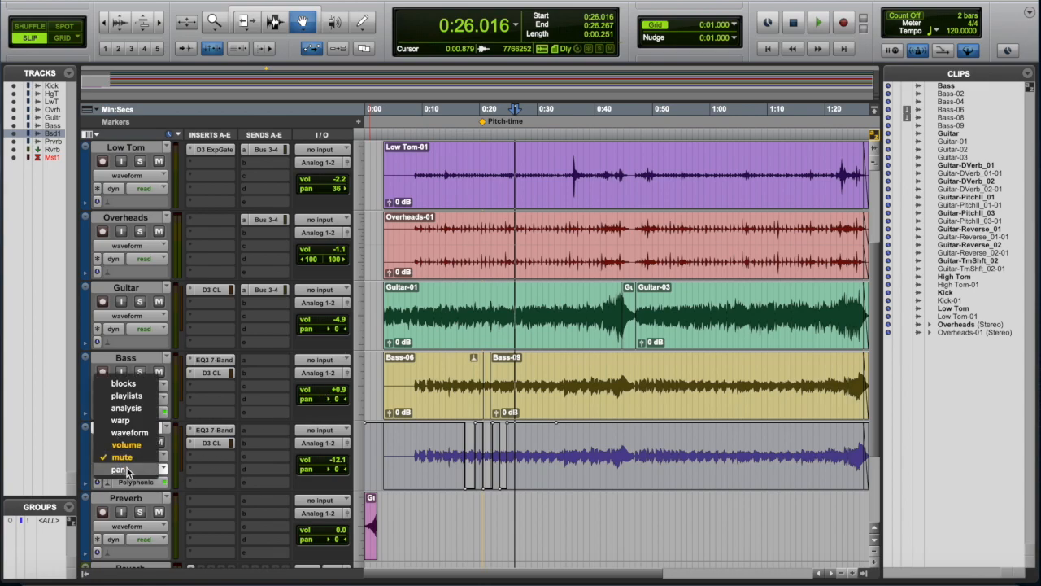
click(119, 470)
scroll(146, 475, up, 2)
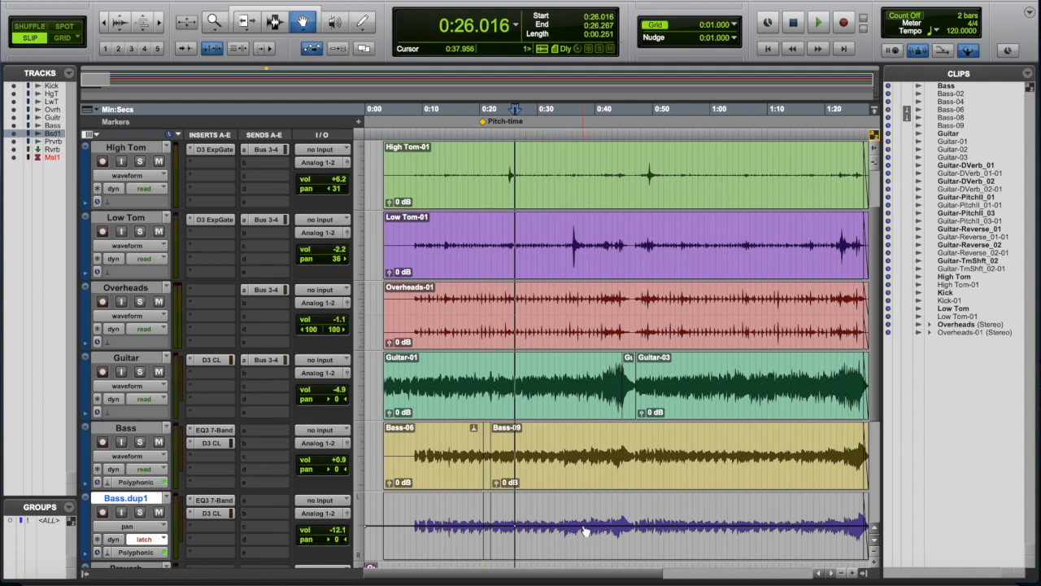
click(663, 527)
drag(618, 531, 609, 493)
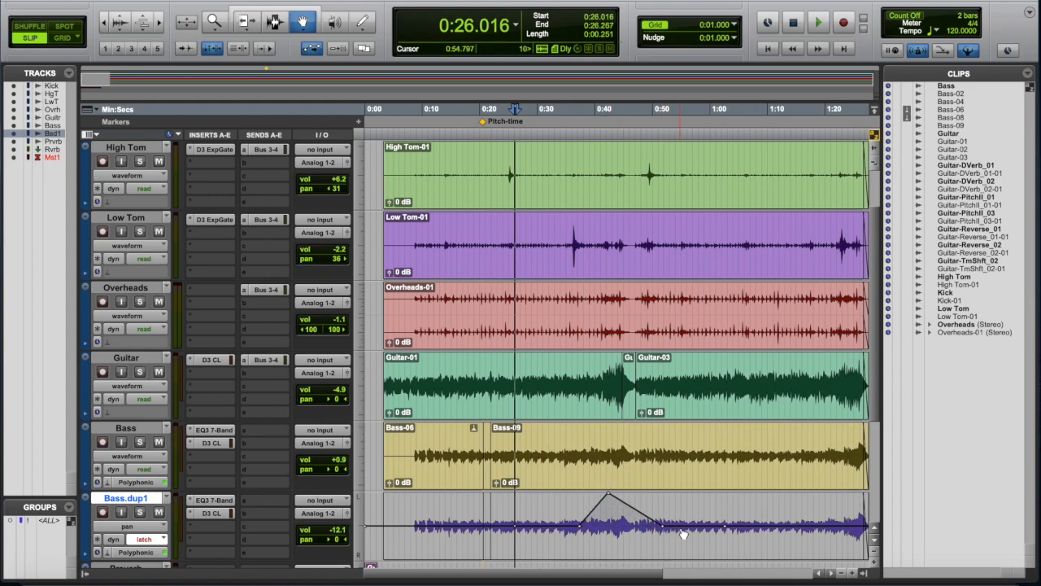
drag(664, 531, 652, 493)
drag(702, 523, 693, 579)
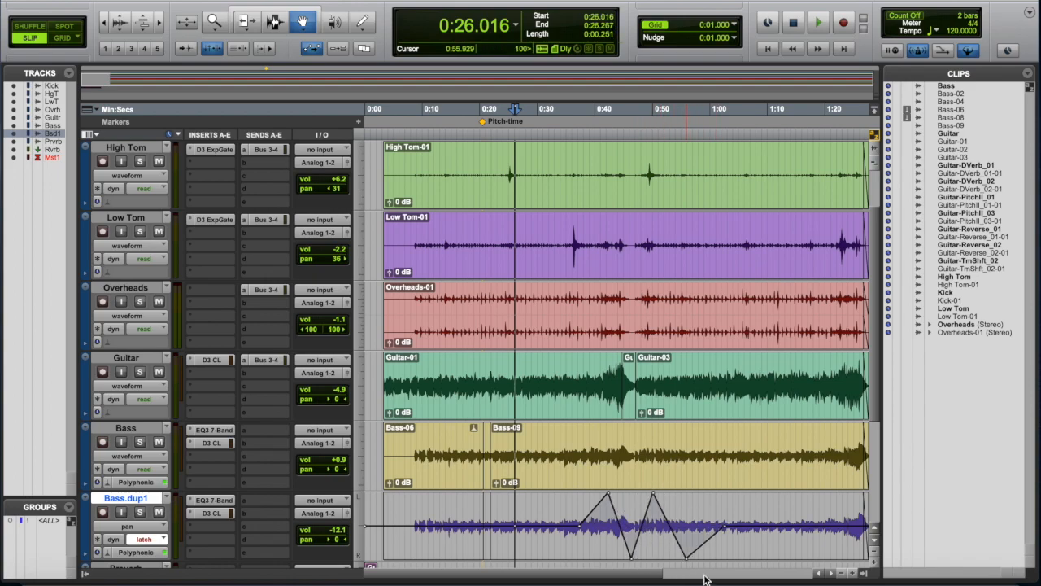
- Play back Bass.dup1's pan automation from about 0:34.4 and watch its pan knob in the Mix window
click(563, 137)
key(space)
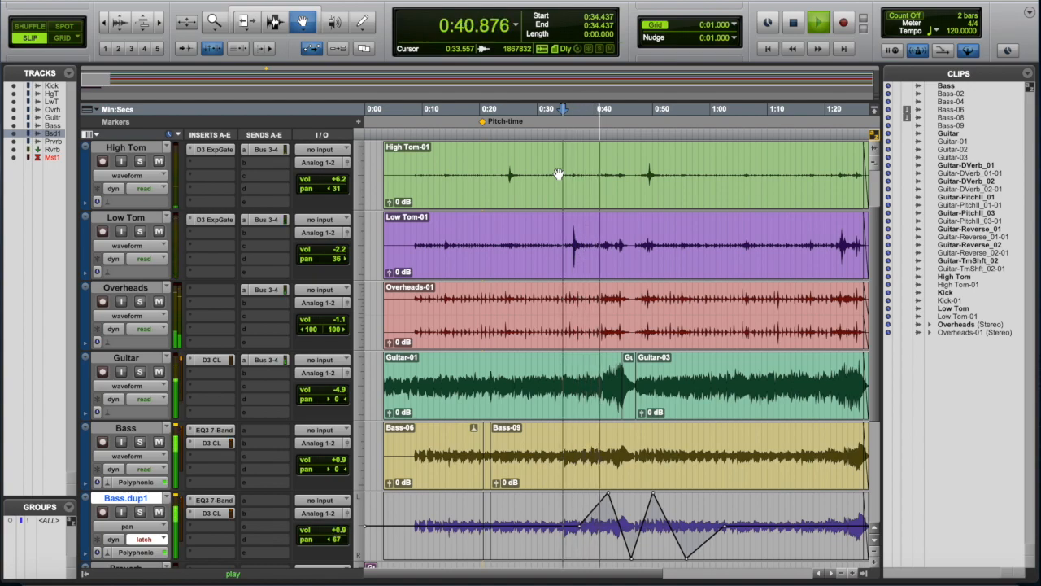
key(super+equal)
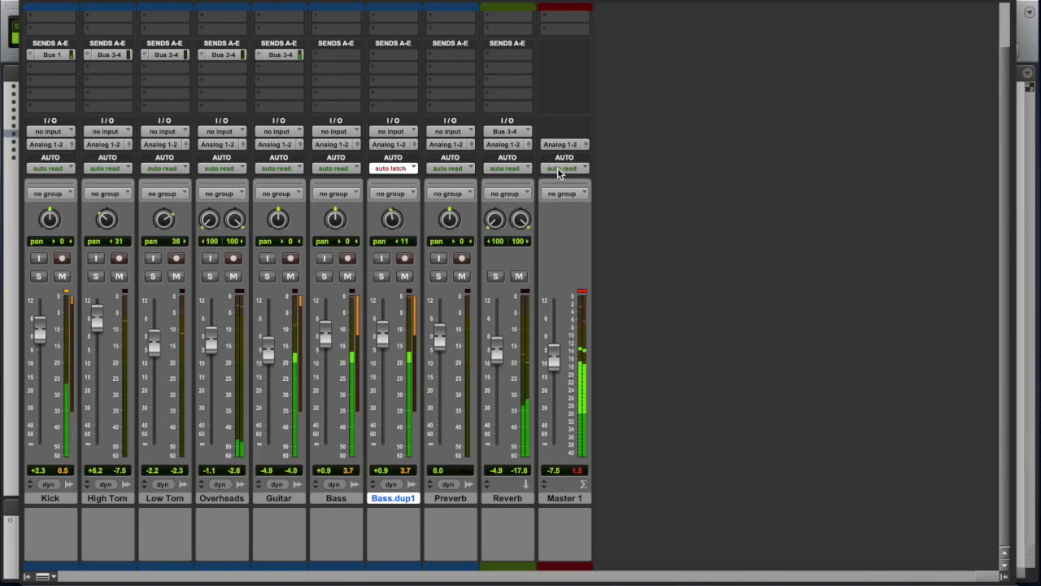
key(space)
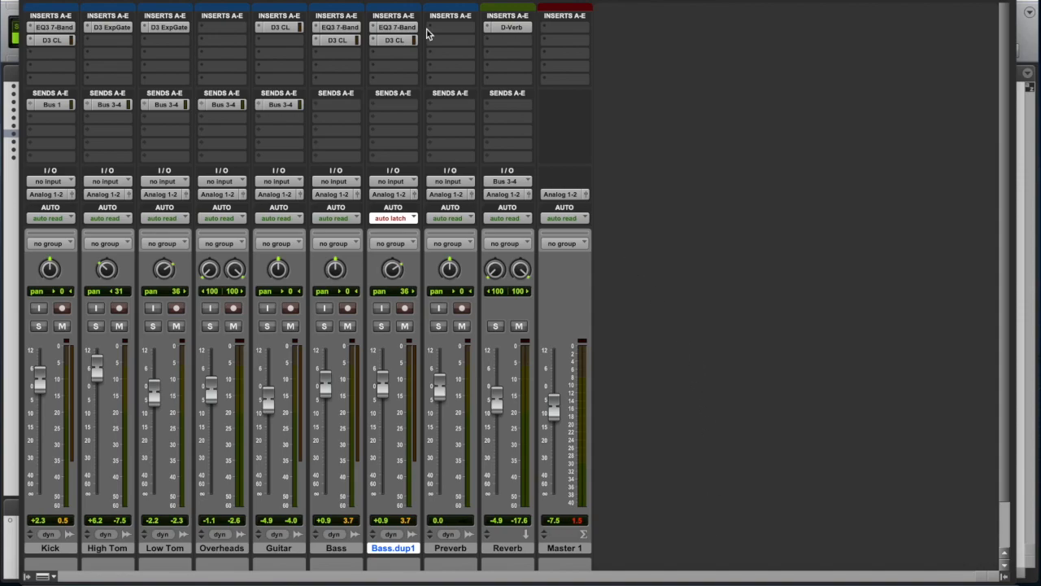
- Open the EQ3 7-Band plug-in on Bass.dup1 and examine its list of automatable parameters
click(396, 28)
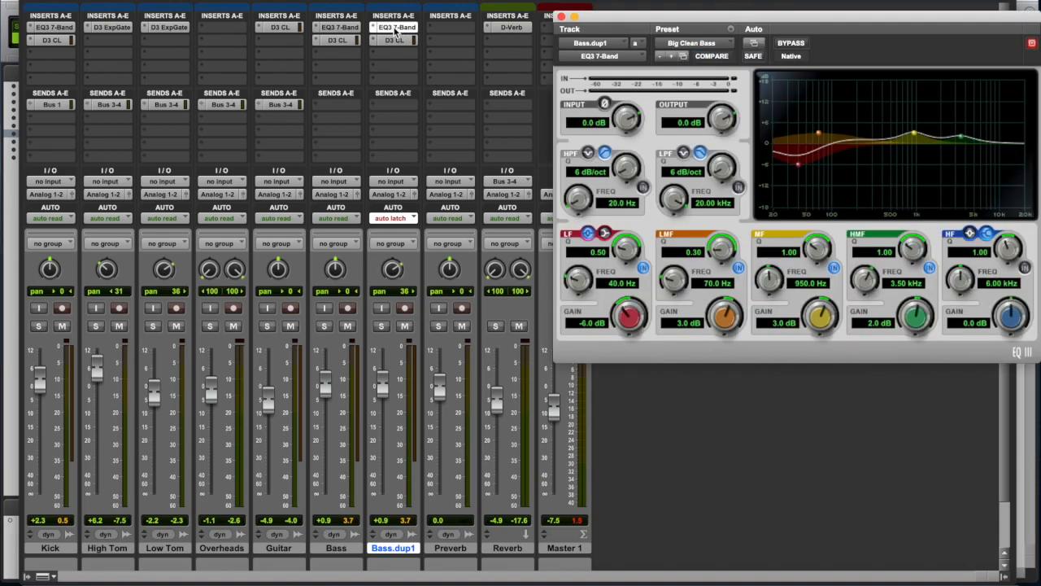
click(754, 44)
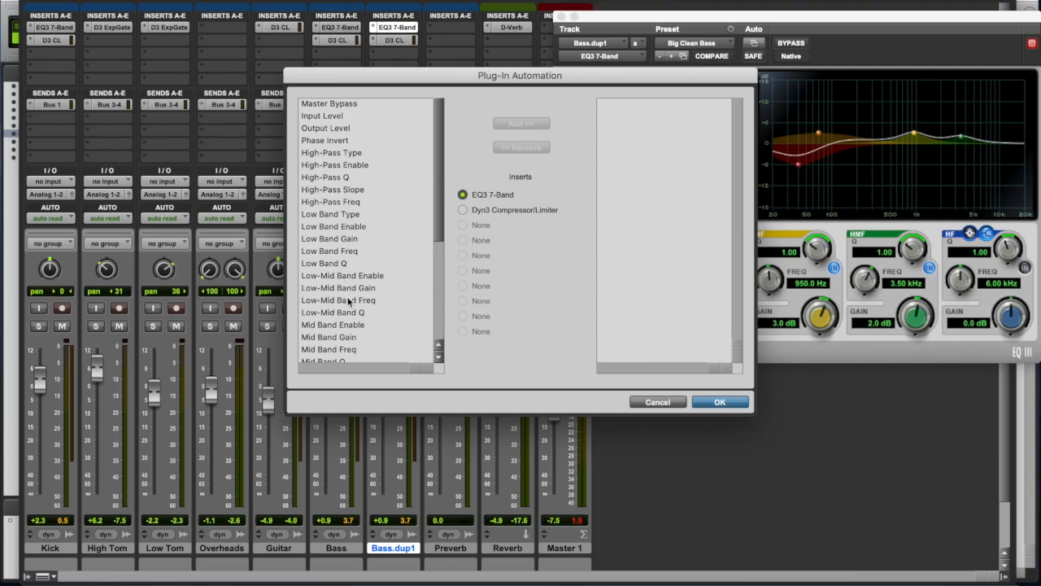
scroll(350, 313, down, 10)
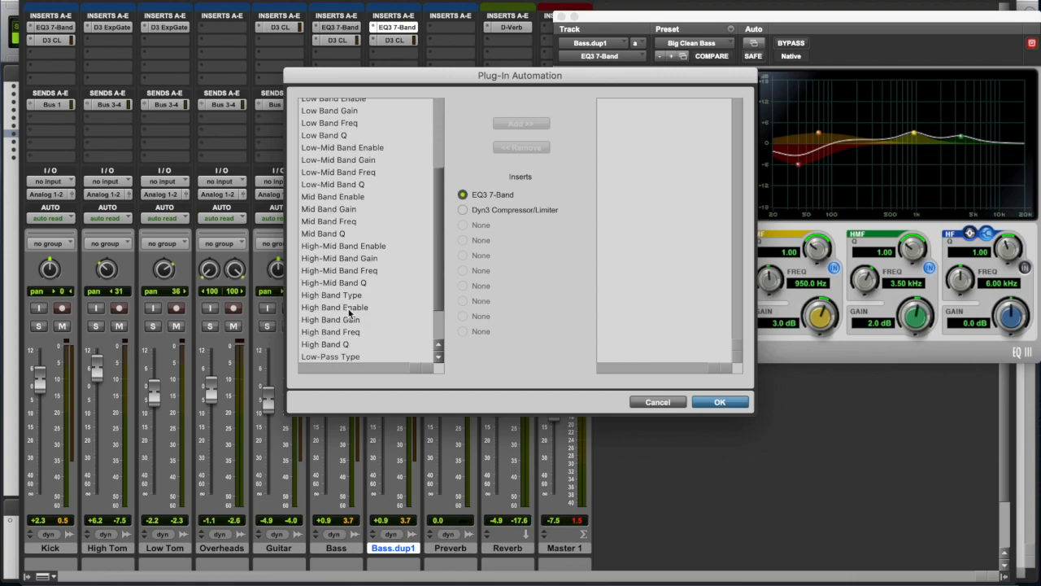
scroll(350, 312, down, 1)
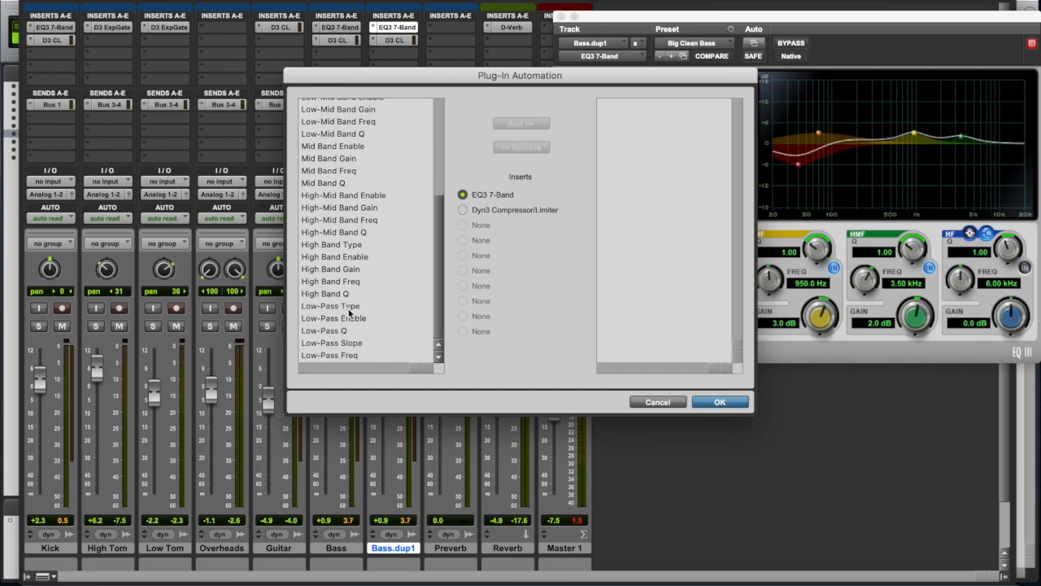
scroll(350, 313, up, 11)
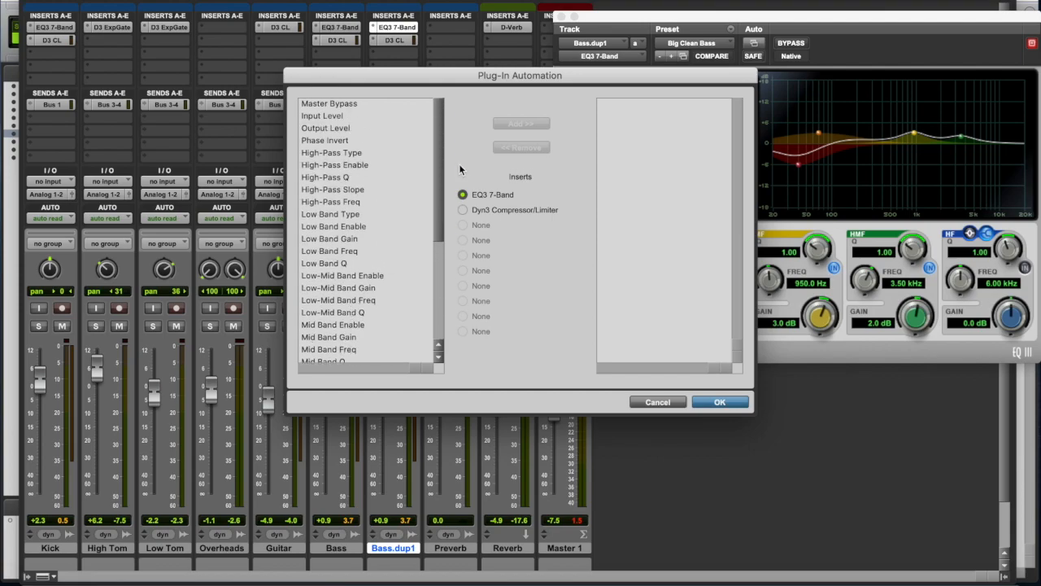
- Enable automation of Master Bypass, Input Level and Output Level for Bass.dup1's EQ3 7-Band
click(346, 104)
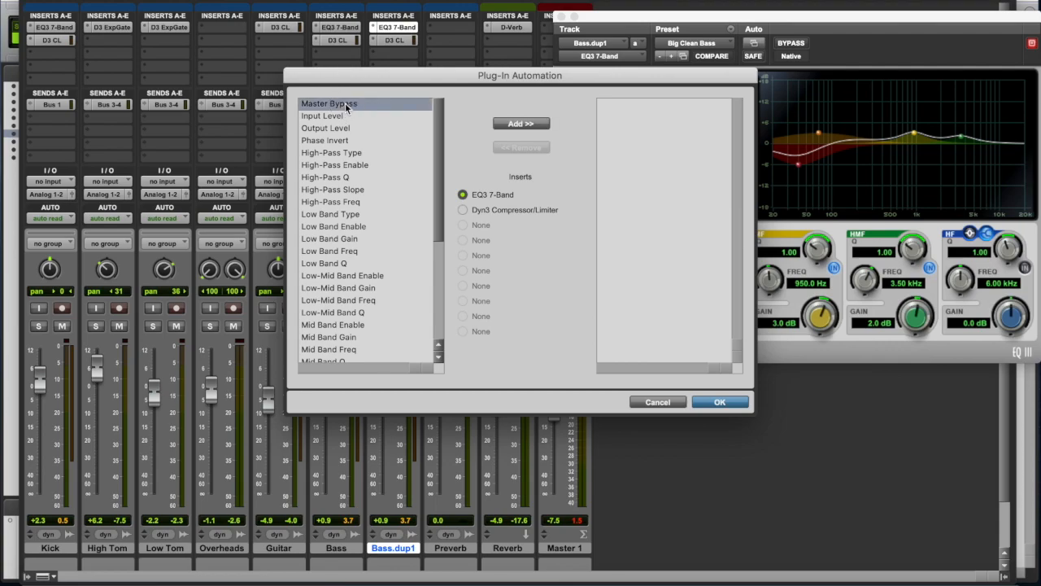
shift+click(340, 115)
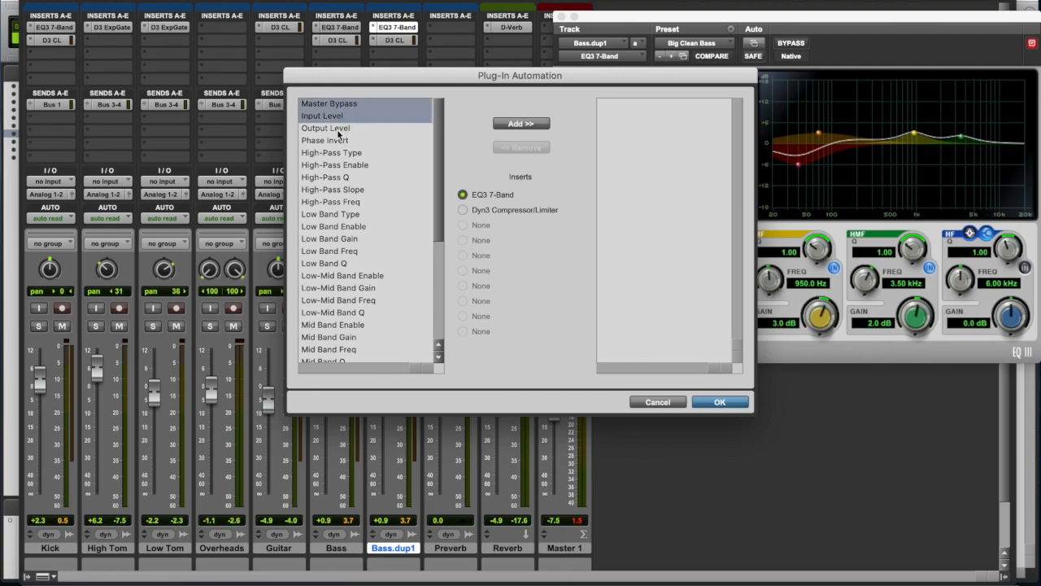
shift+click(338, 128)
click(520, 124)
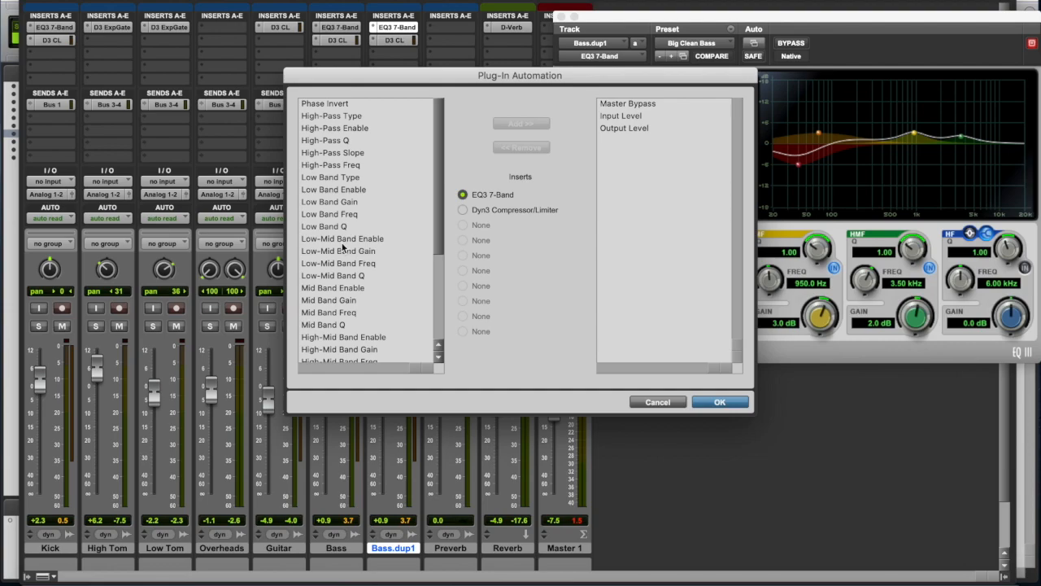
click(737, 403)
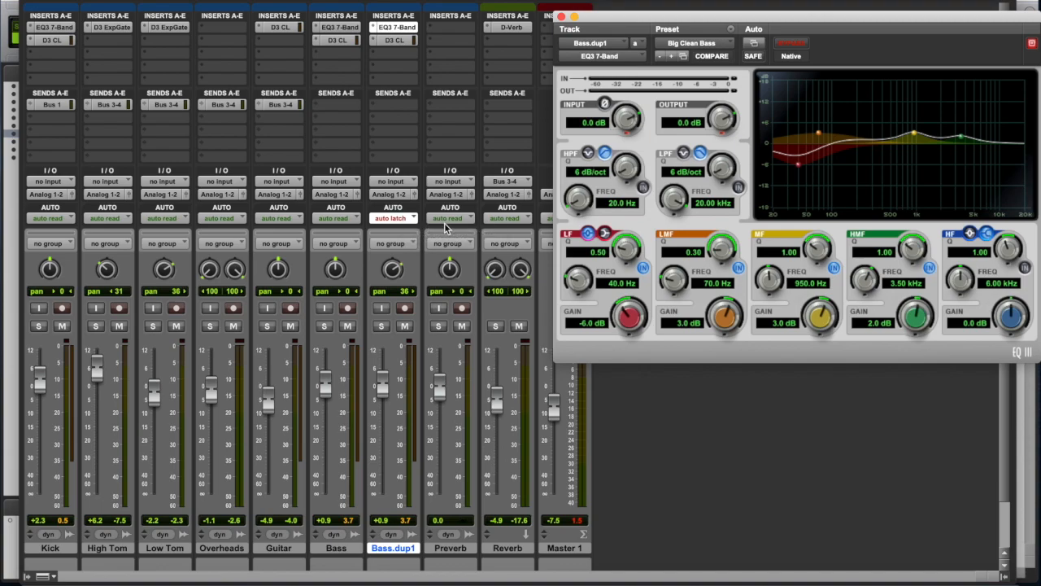
- Start playback in latch mode and record bypass automation by switching the EQ3 7-Band's bypass on and off twice
key(space)
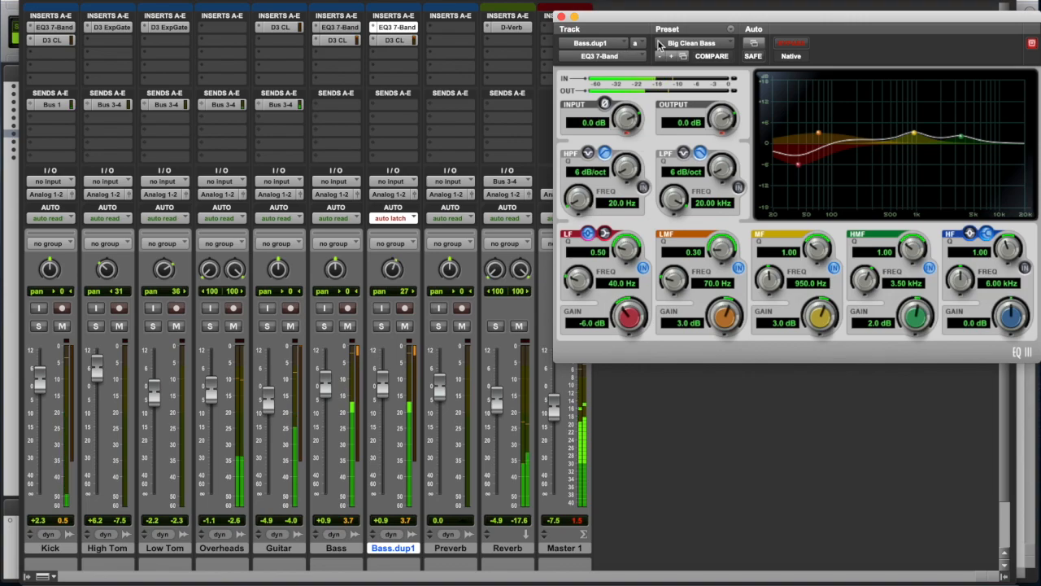
click(793, 47)
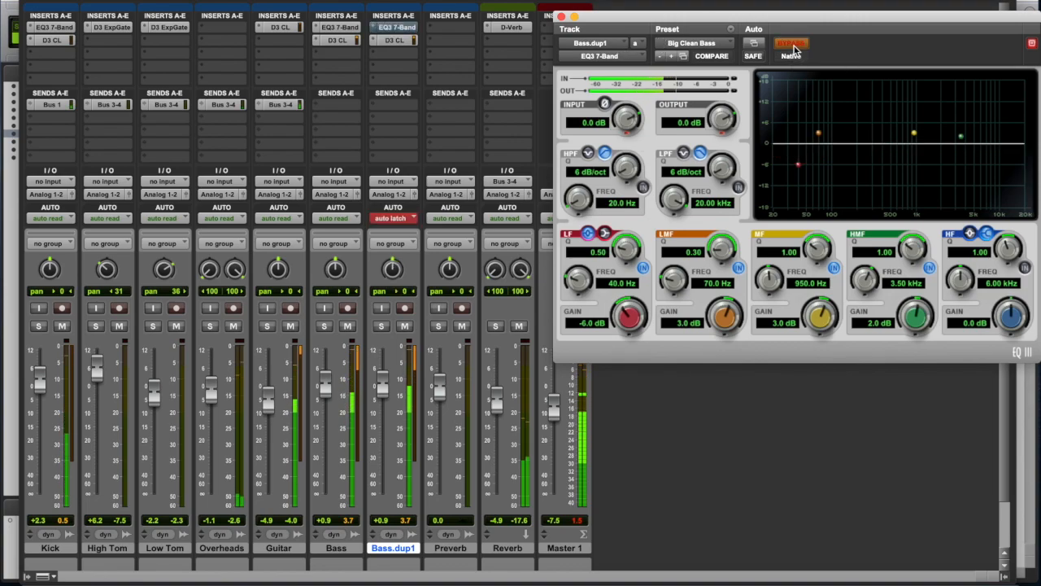
click(793, 47)
click(792, 45)
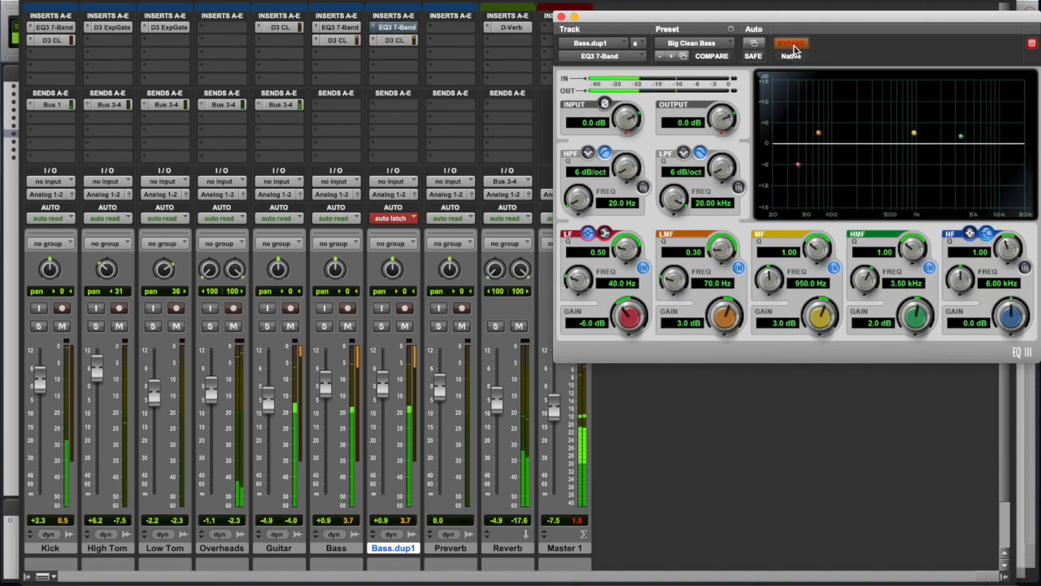
click(794, 47)
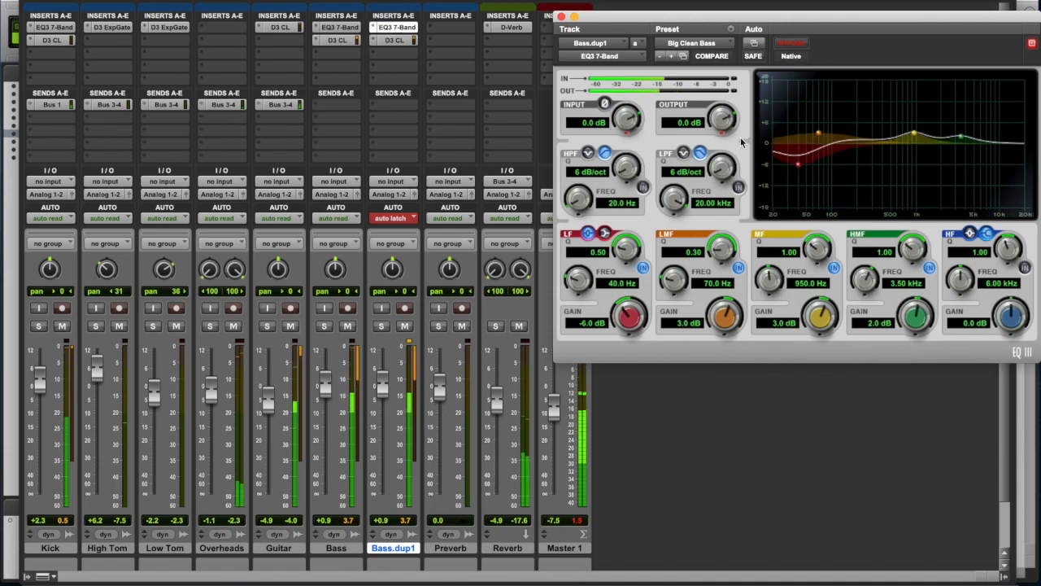
- Record level automation by raising the EQ's output to about 1.2 dB and input to about 1.1 dB, and stop playback
mouse_move(728, 120)
mouse_down()
mouse_move(732, 104)
mouse_move(729, 116)
mouse_up()
mouse_move(629, 117)
mouse_down()
mouse_move(609, 107)
mouse_move(637, 118)
mouse_up()
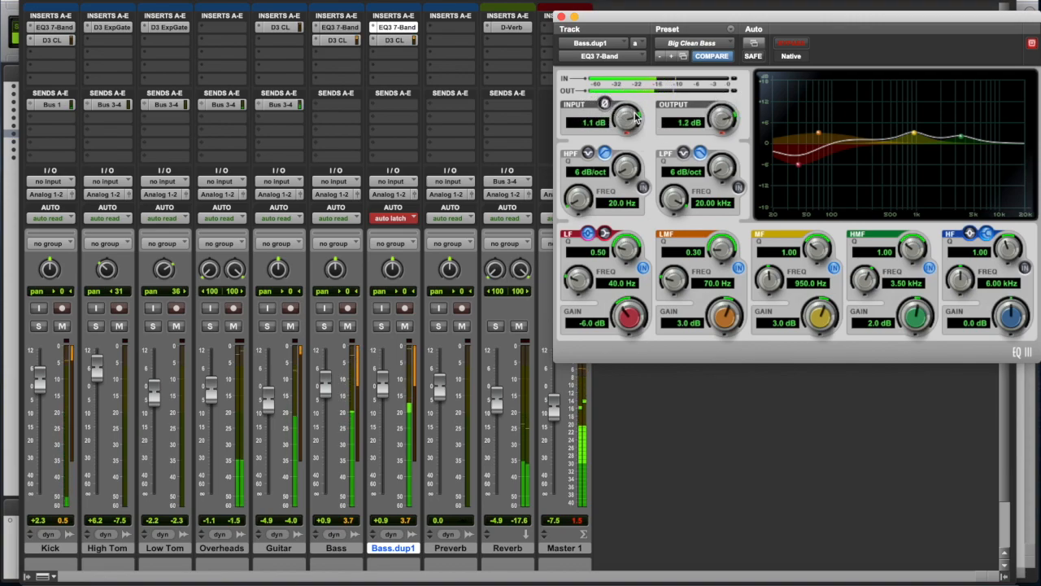
key(space)
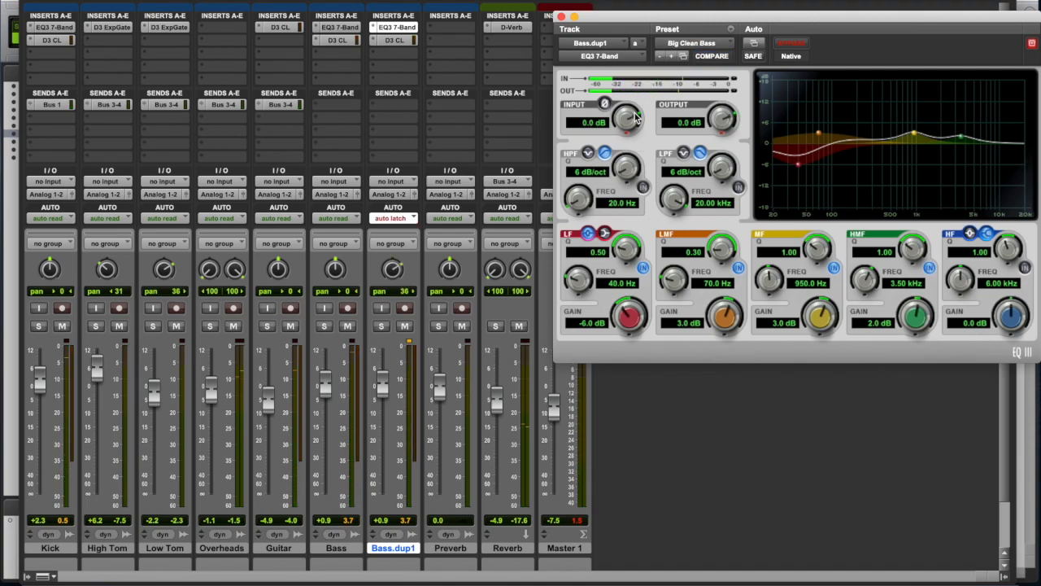
- Play back the recorded EQ3 7-Band automation on Bass.dup1
key(space)
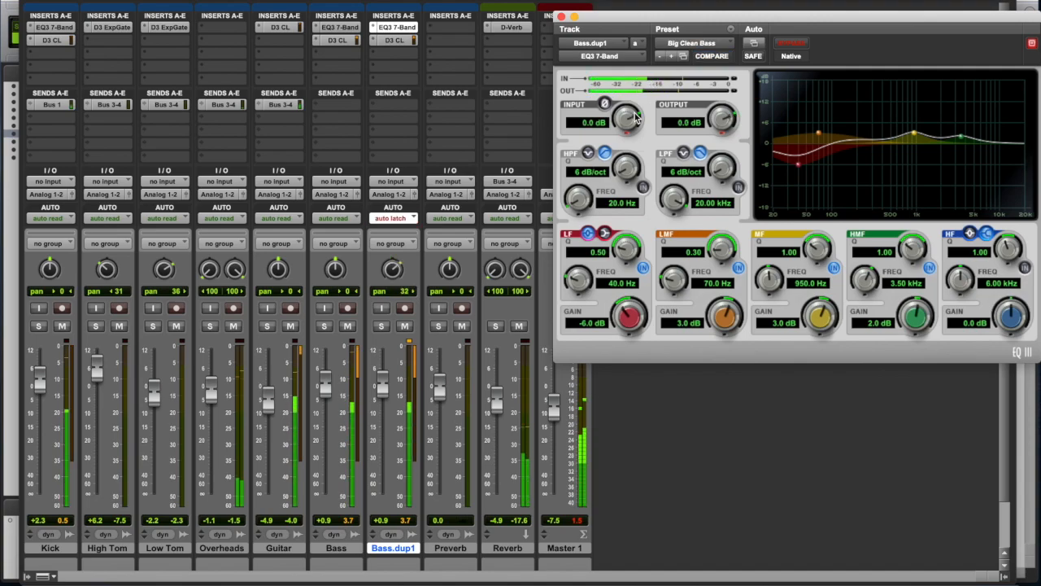